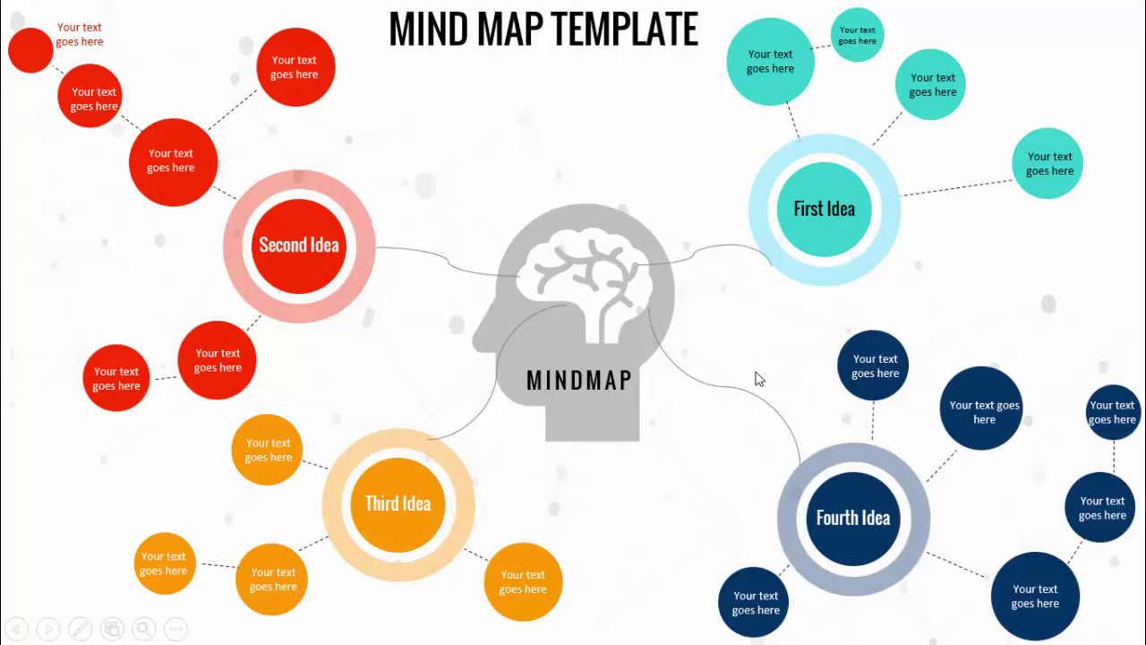
- Exit the slideshow and return to Normal view on the blank slide 2
key(Escape)
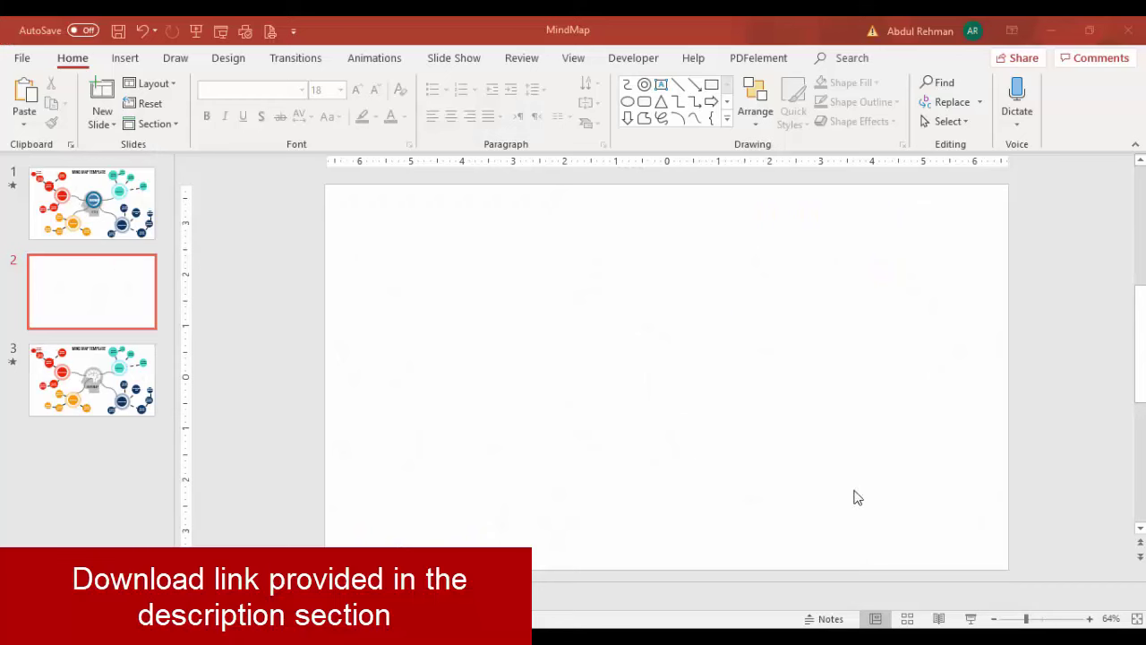
- Insert the head-with-brain icon from the Medical icon category onto slide 2
click(125, 59)
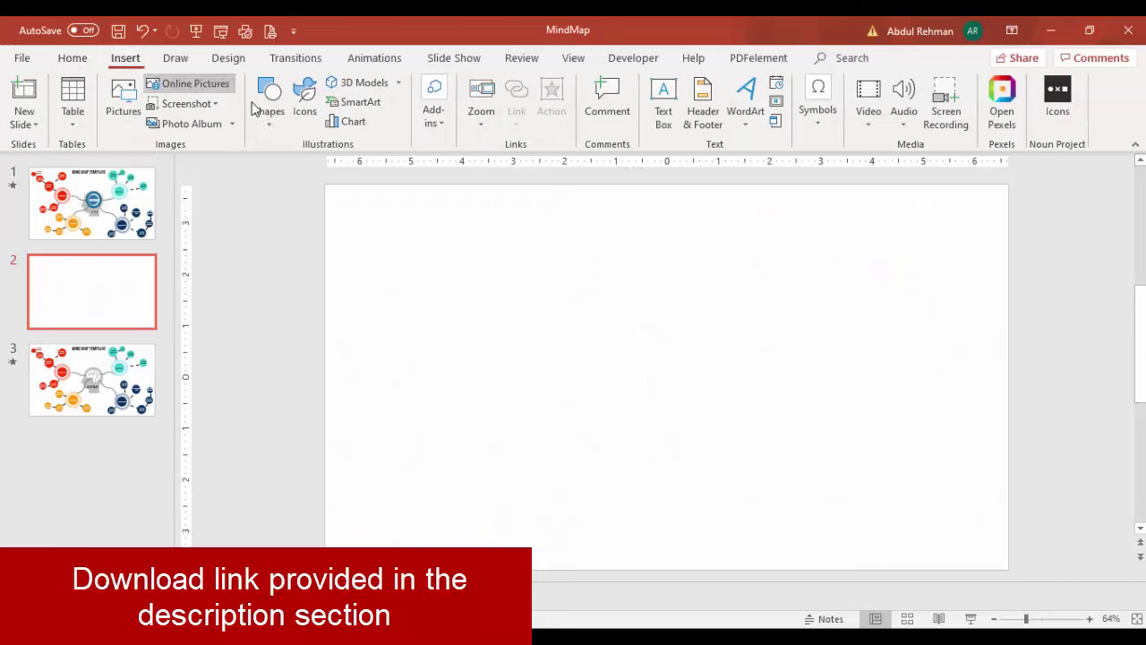
click(310, 123)
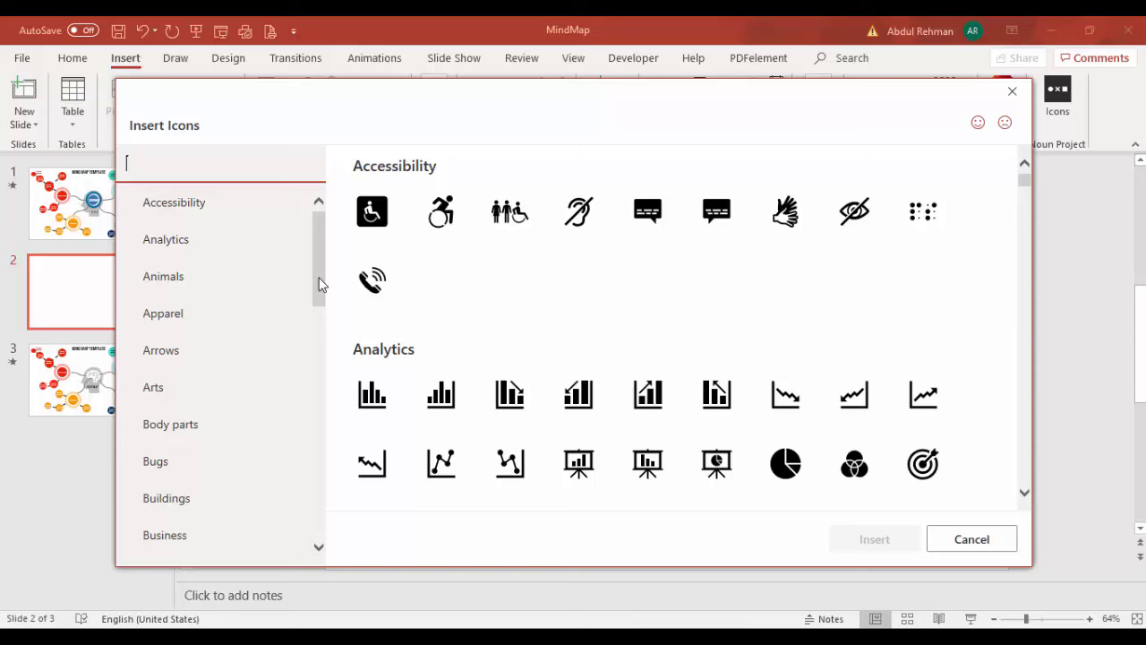
drag(321, 284, 327, 425)
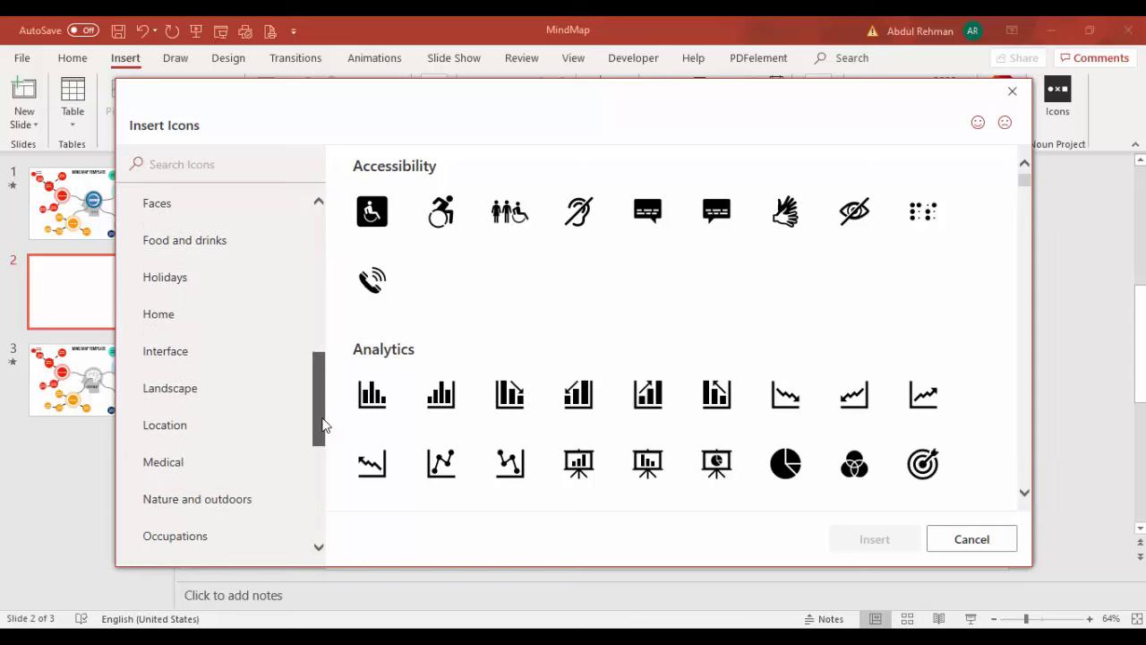
click(197, 460)
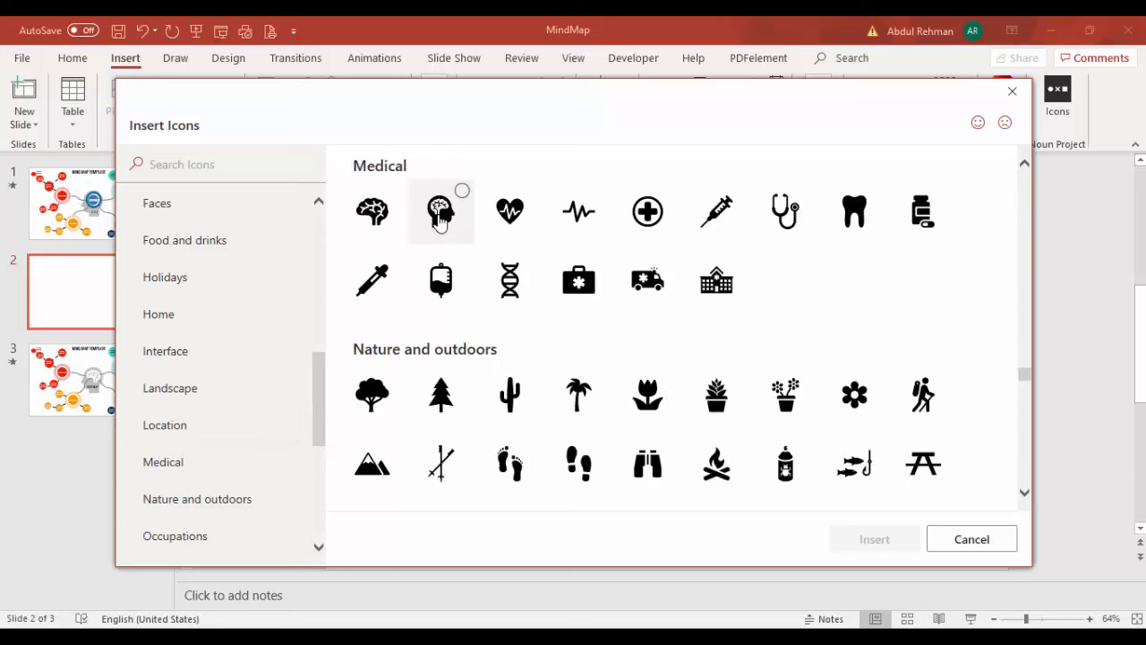
click(440, 223)
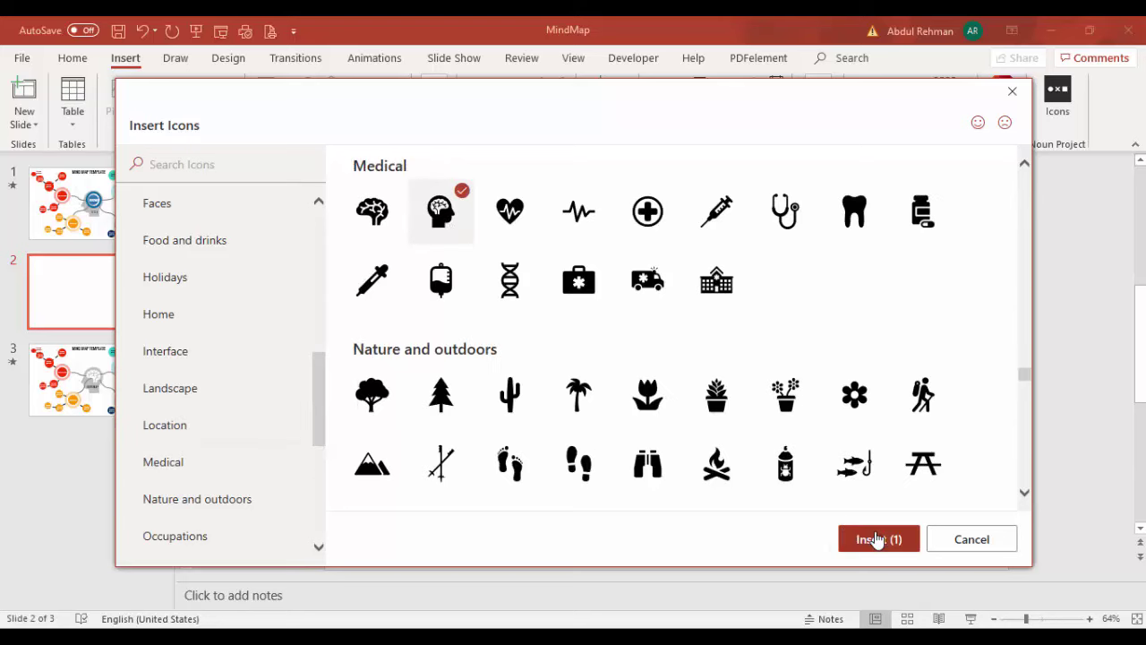
click(876, 539)
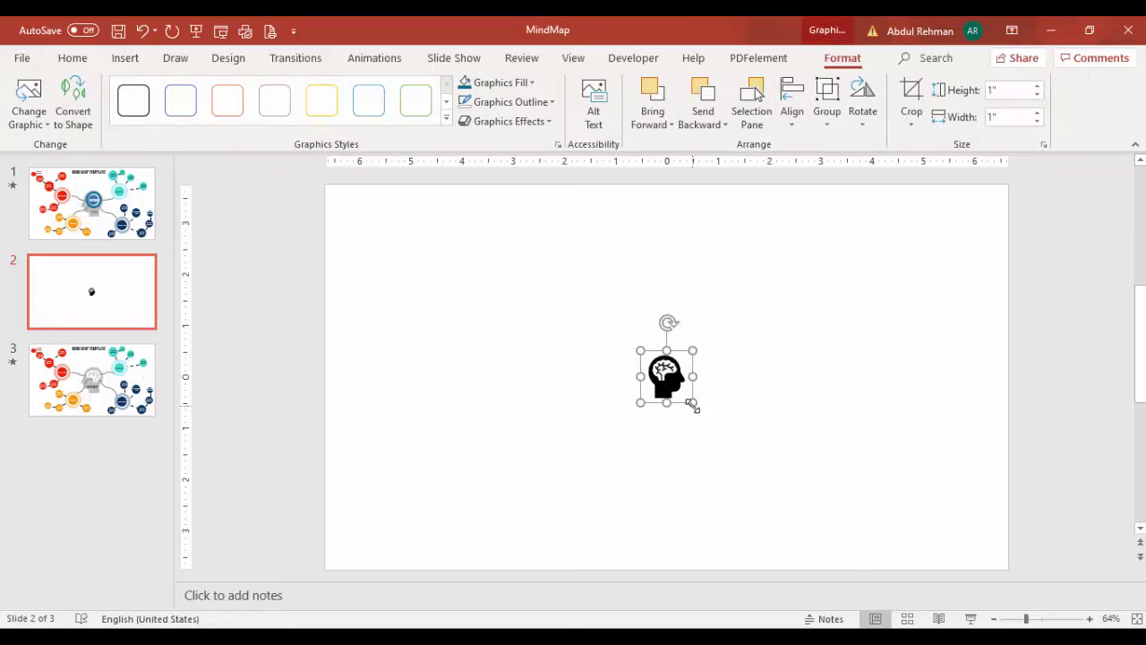
- Enlarge the head icon, flip it horizontally and fill it light grey
drag(692, 405, 792, 492)
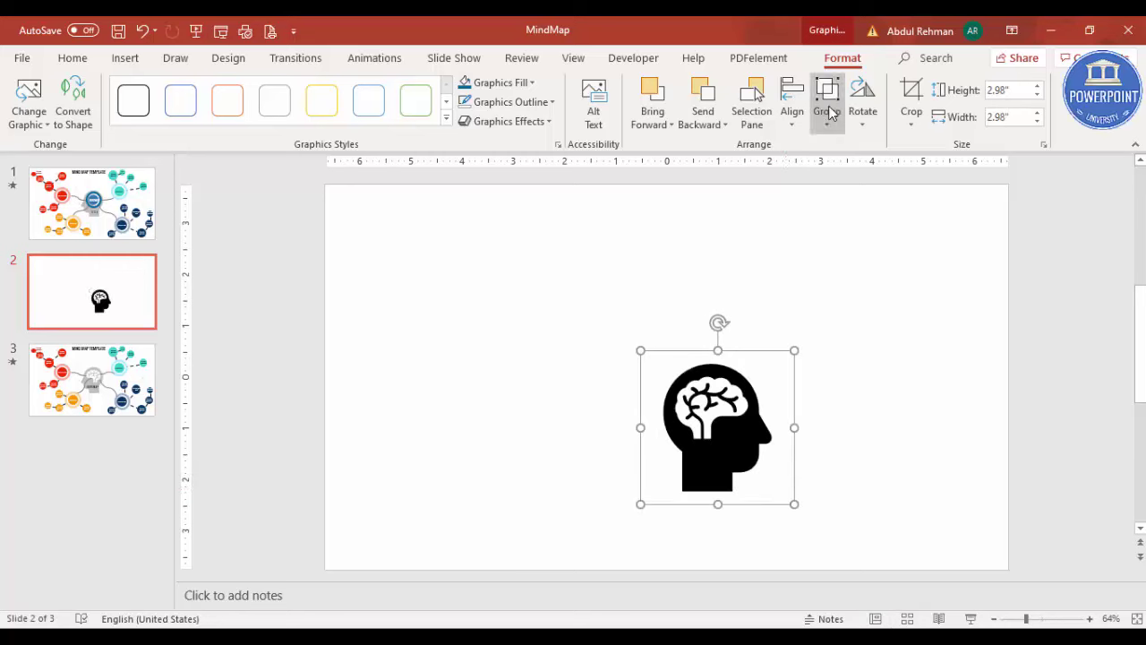
click(870, 125)
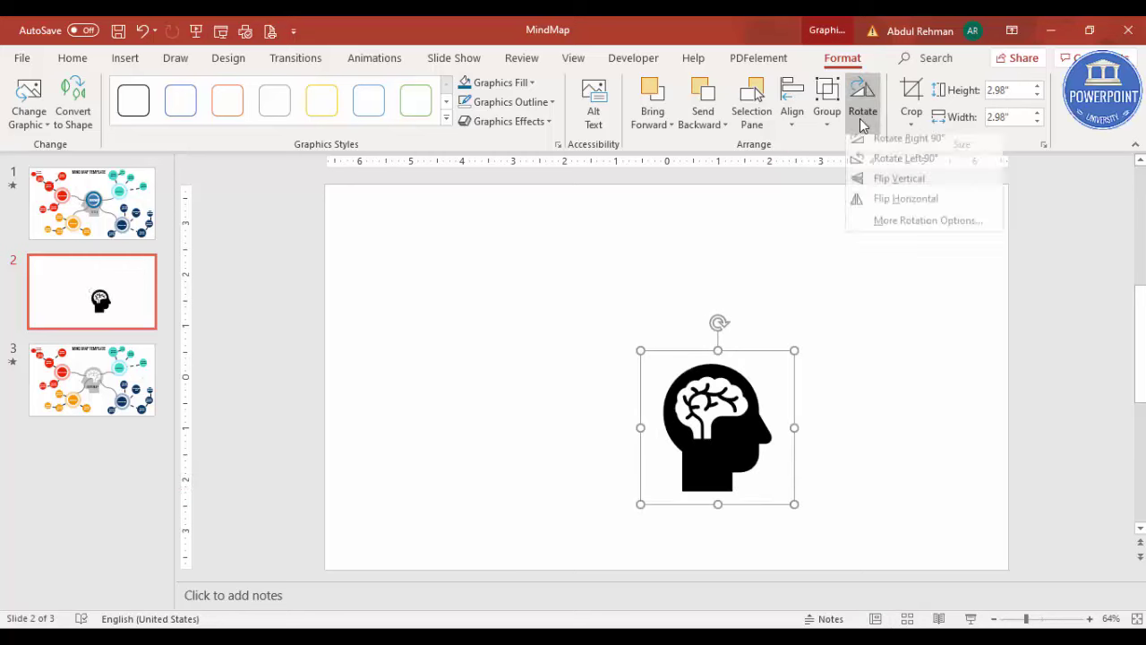
click(897, 208)
click(501, 82)
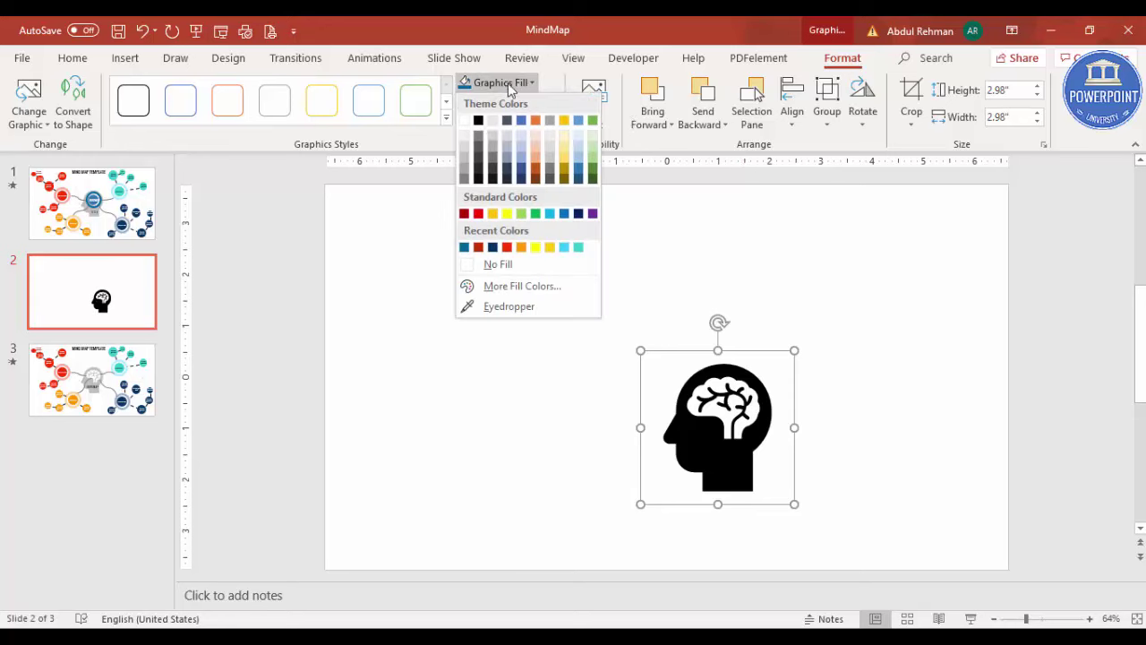
click(463, 148)
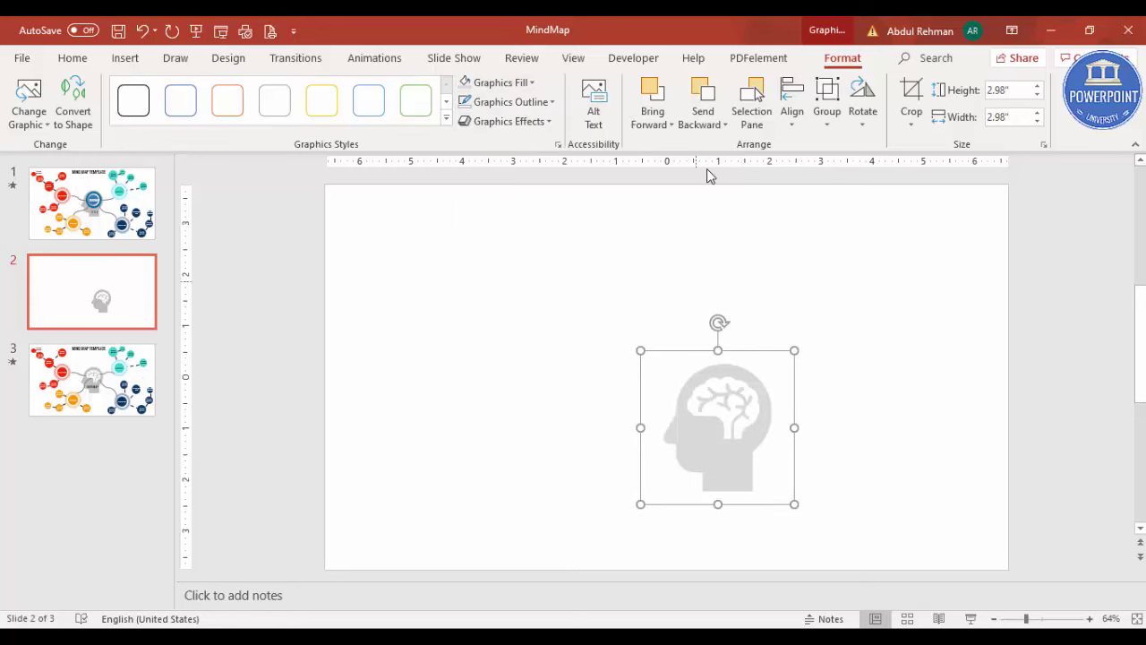
- Turn on the slide guides and centre the head icon on them
click(573, 63)
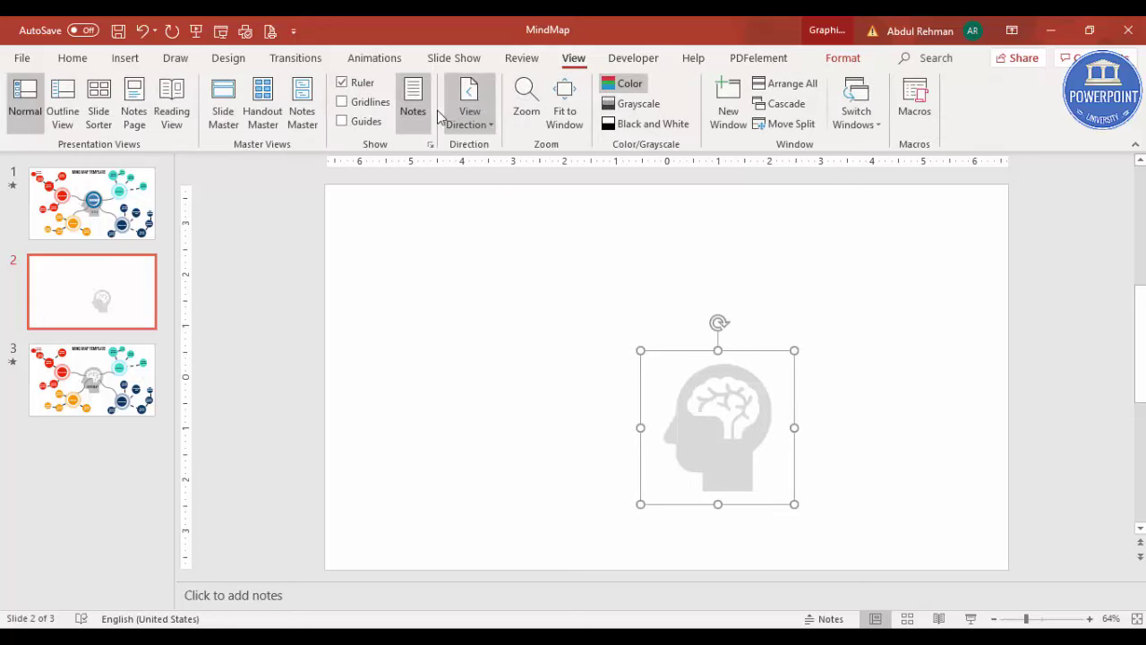
click(343, 121)
drag(744, 457, 686, 391)
click(787, 309)
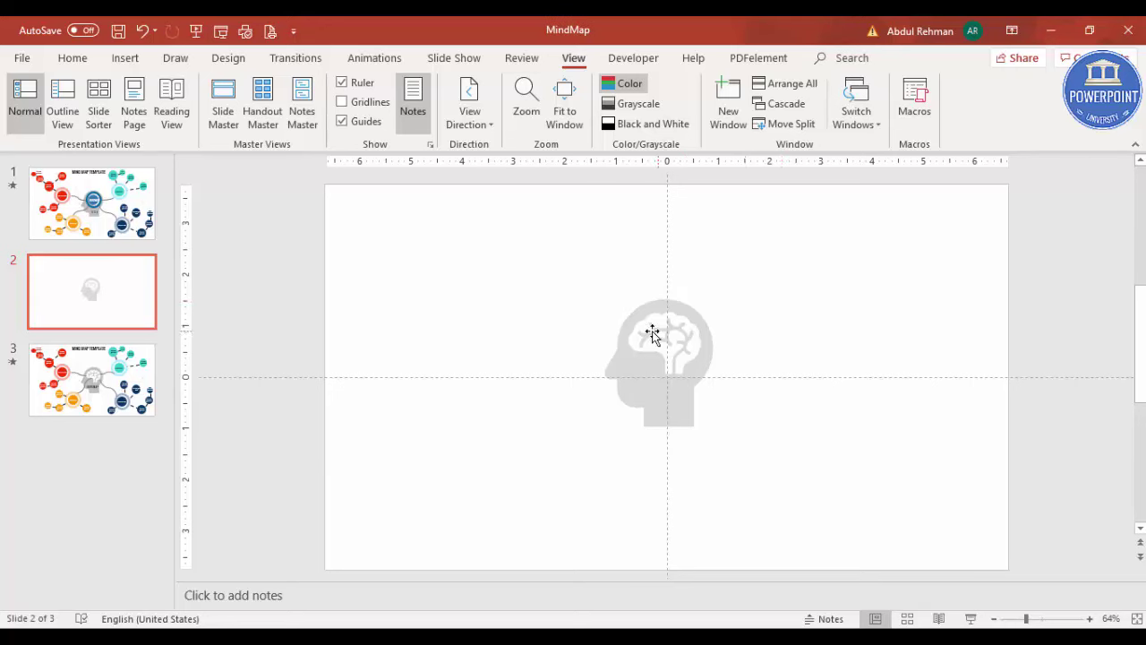
- Draw an outline-free teal-blue oval circle and move it into the head's brain area
click(112, 61)
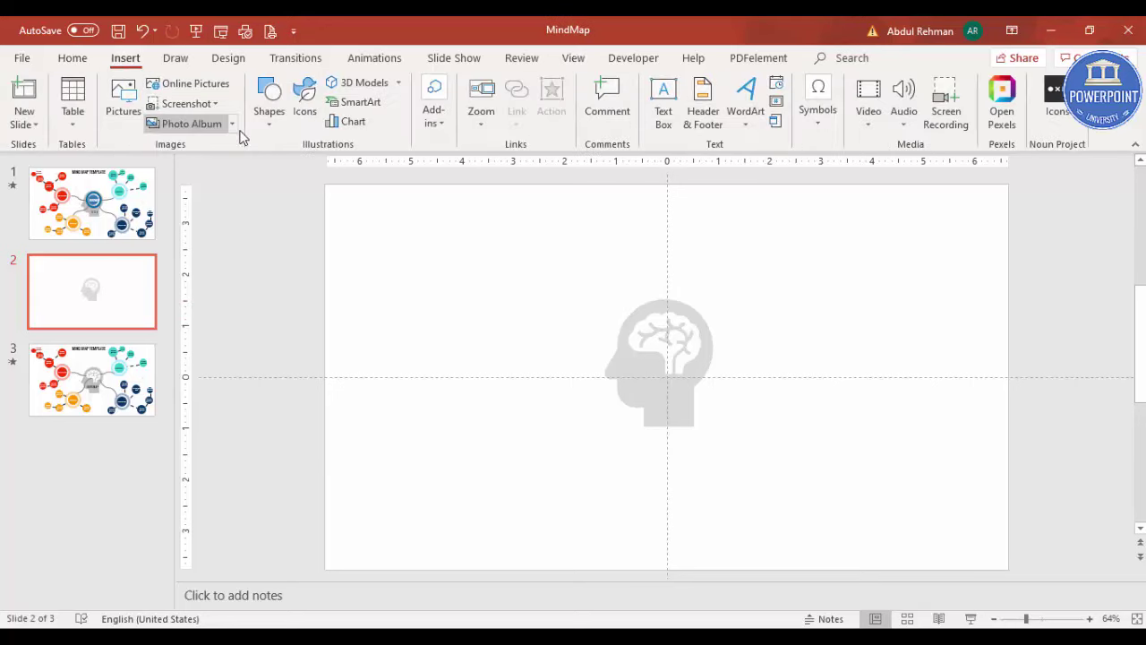
click(267, 125)
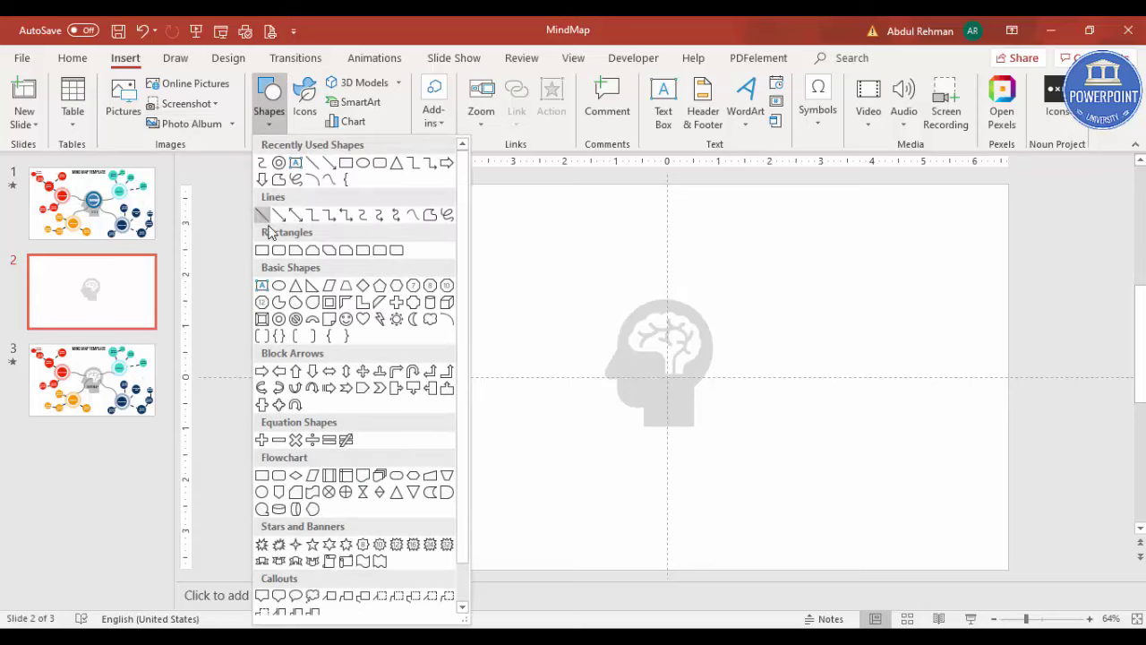
click(278, 286)
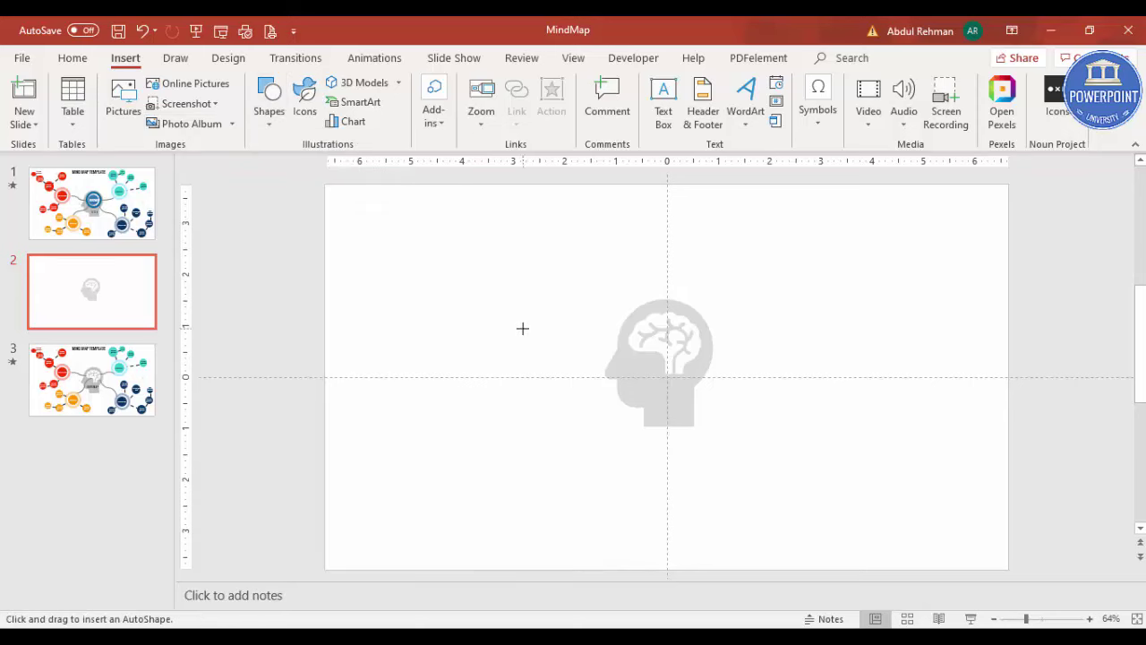
drag(522, 329, 563, 387)
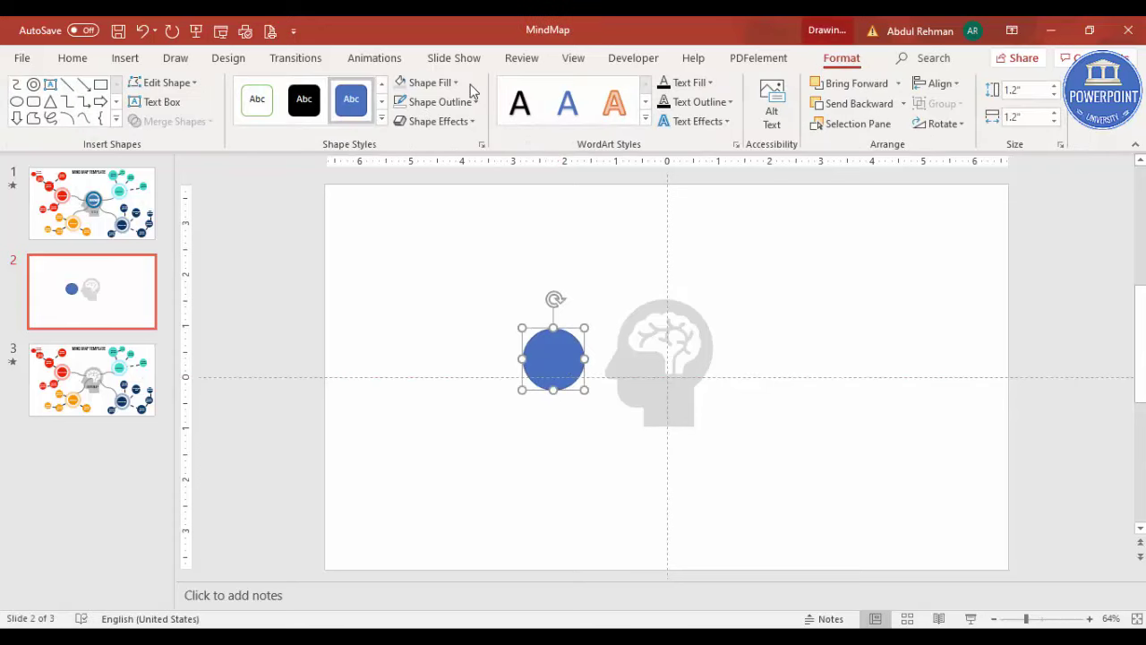
click(447, 101)
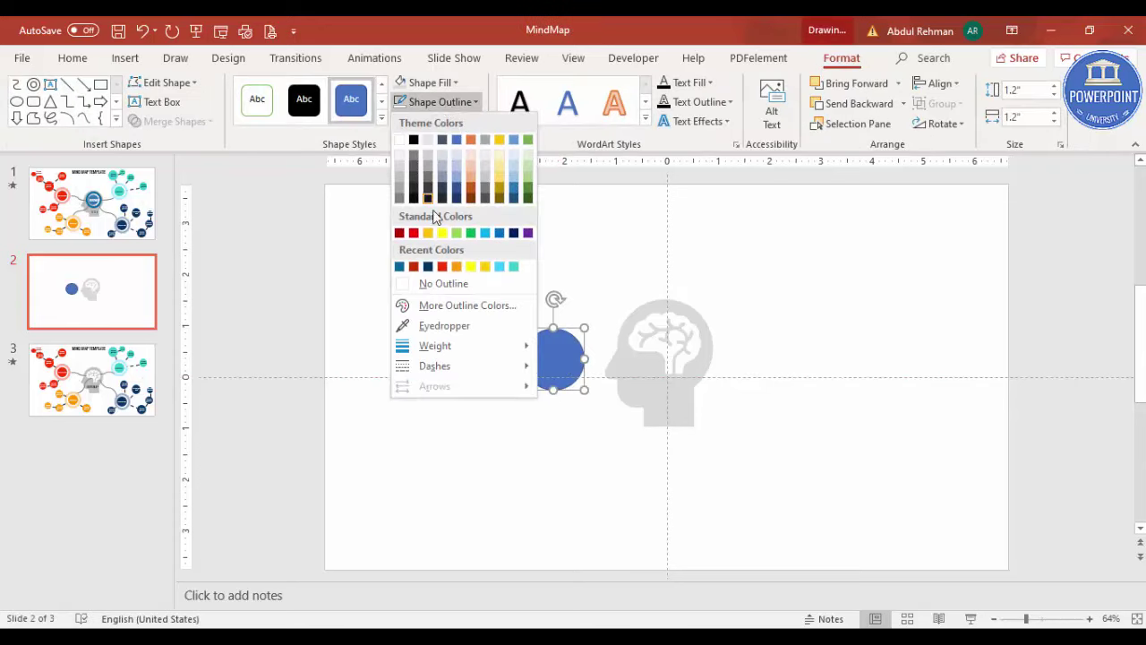
click(430, 283)
click(435, 82)
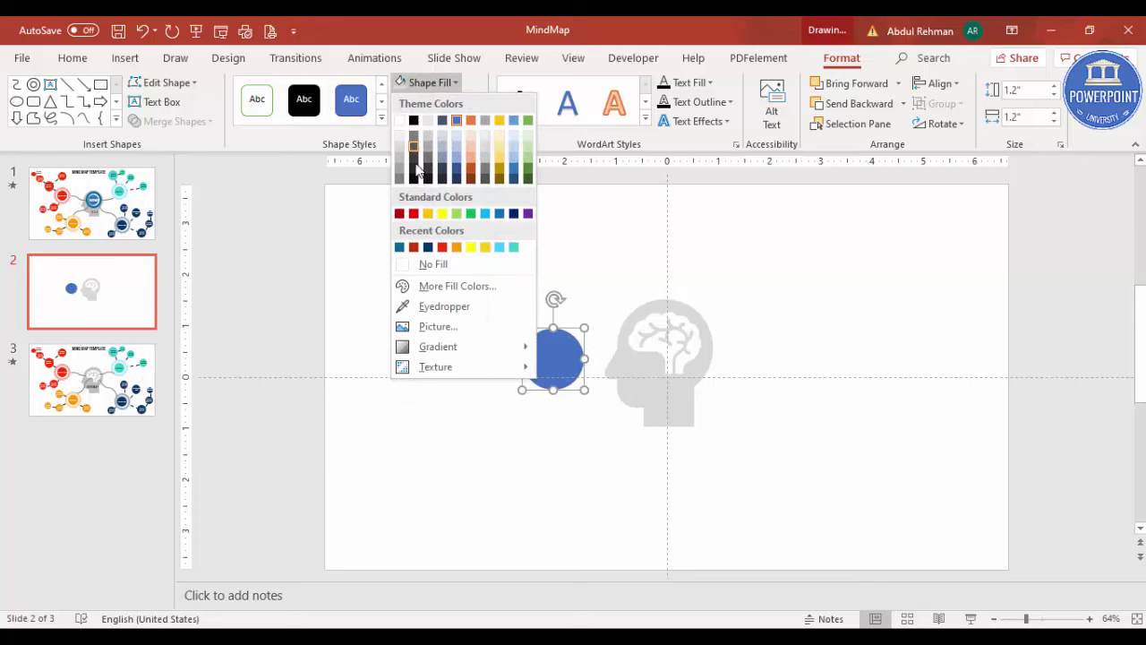
click(399, 247)
drag(549, 367, 667, 351)
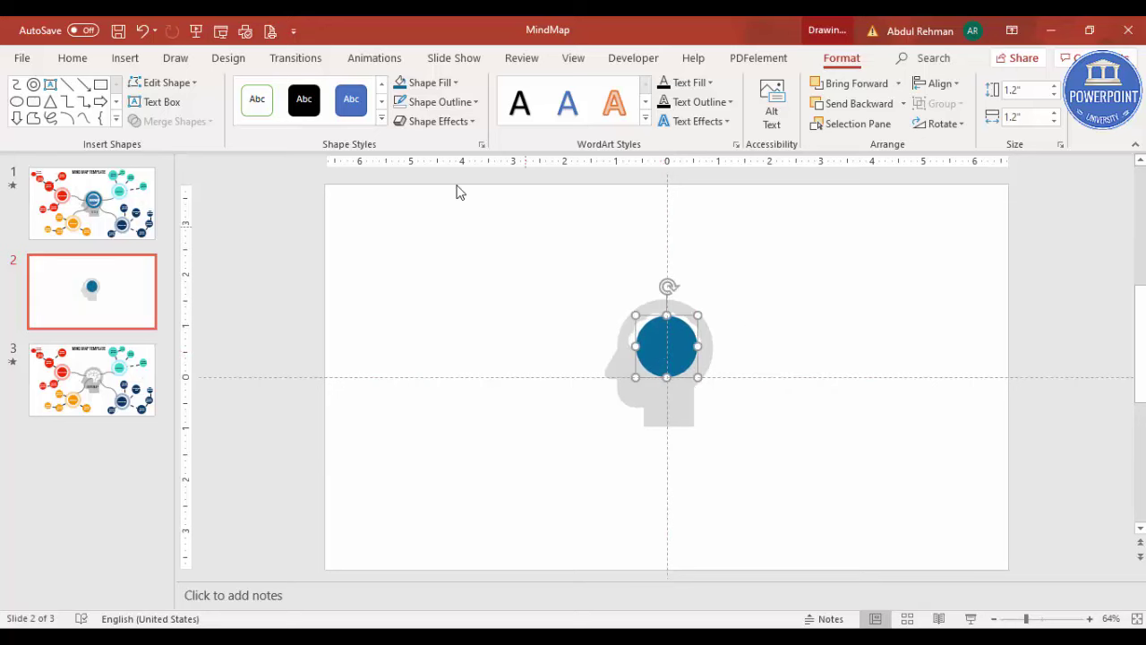
click(135, 57)
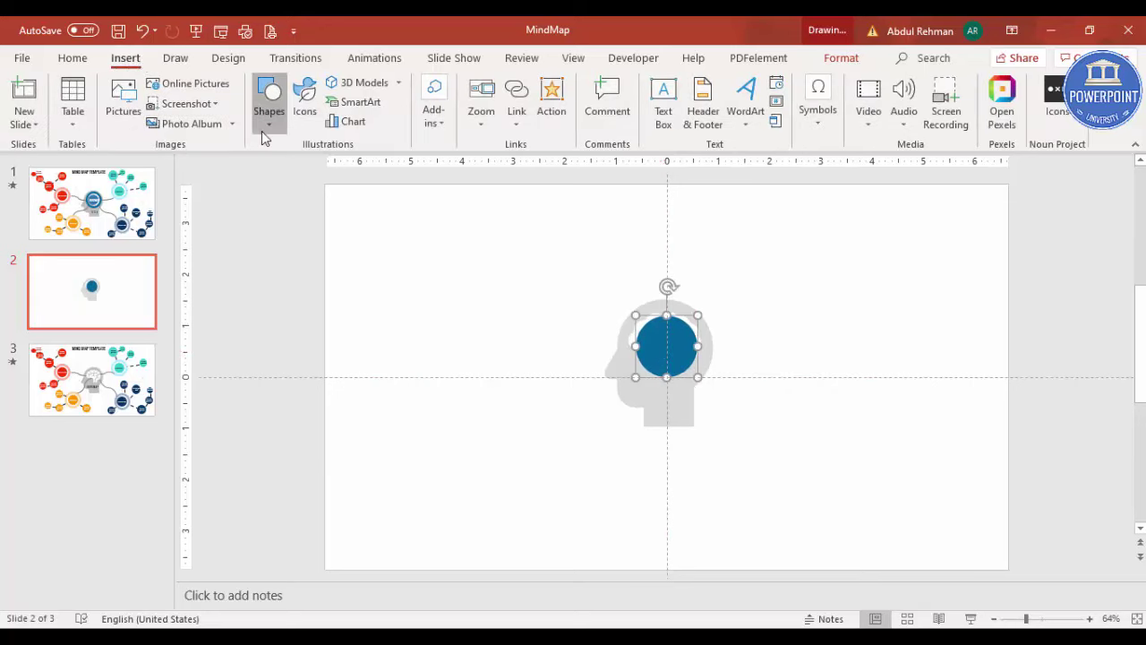
- Draw a Circle: Hollow ring and make it thinner with a larger hole
click(261, 131)
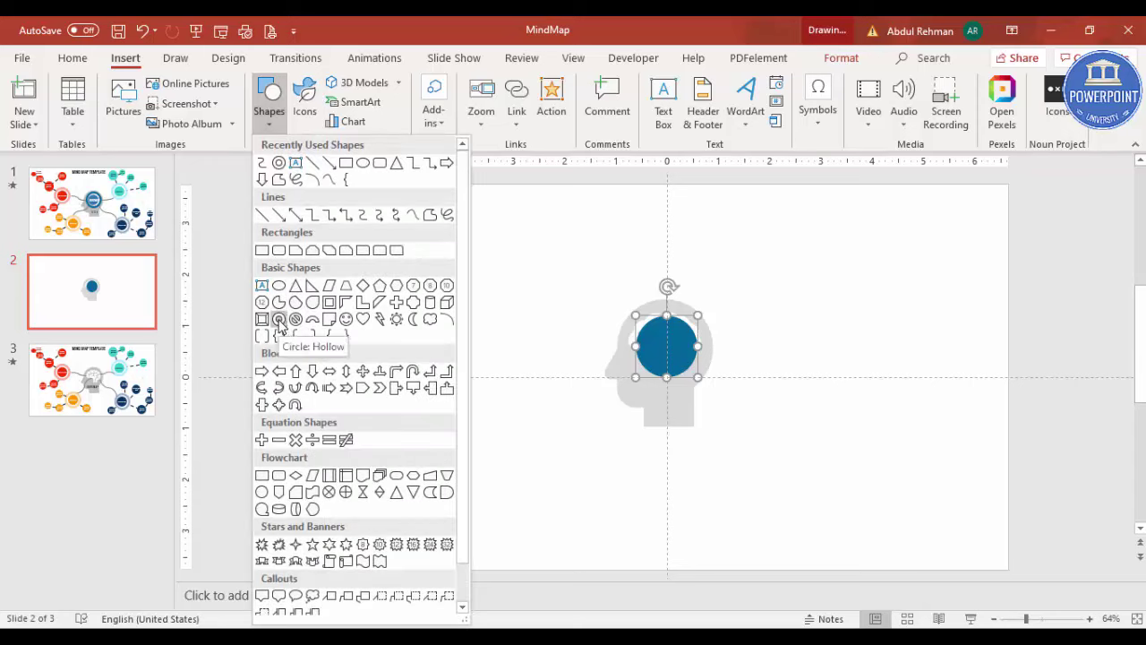
click(279, 320)
drag(484, 308, 586, 410)
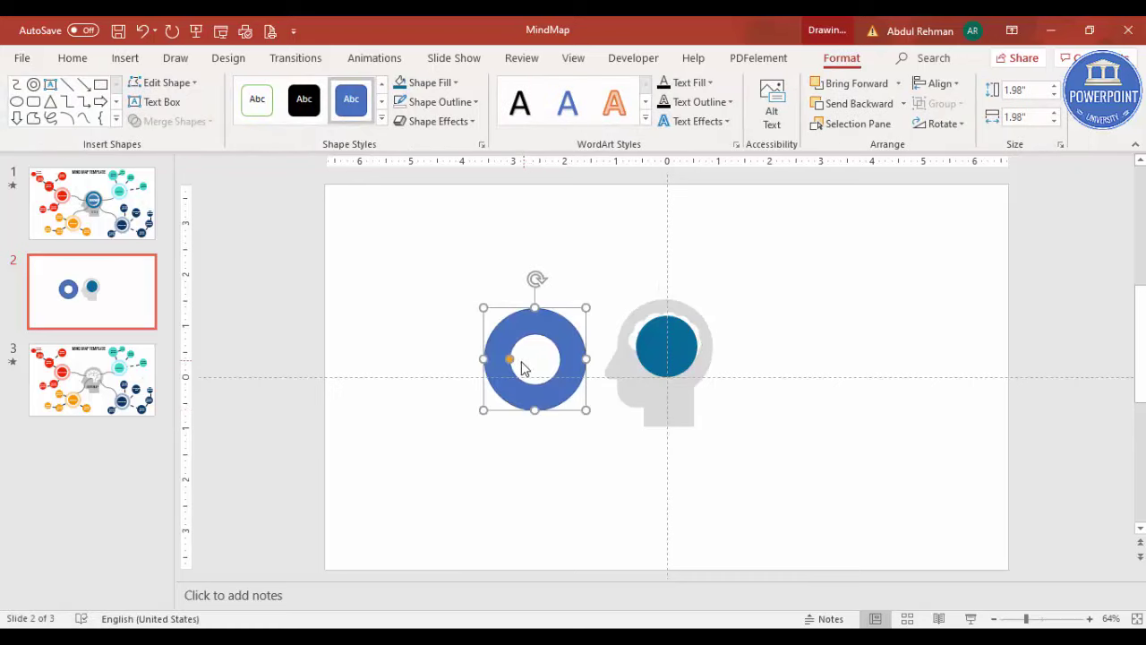
drag(511, 362, 502, 362)
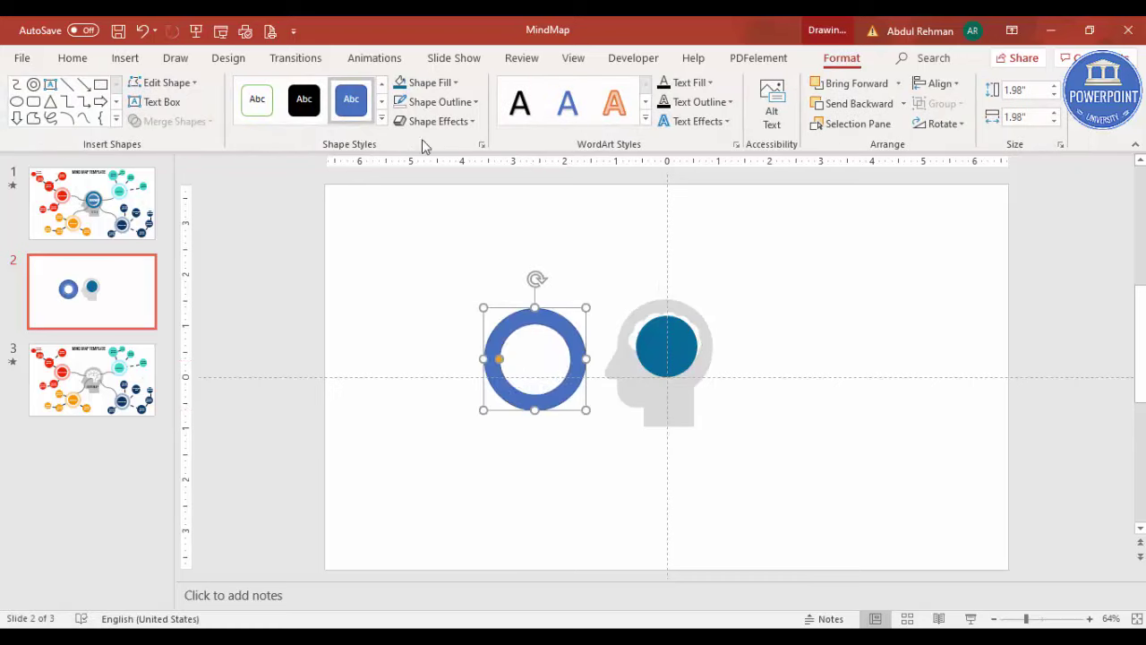
- Fill the ring dark blue with no outline, centre it on the circle, and enlarge the head
click(400, 87)
click(434, 102)
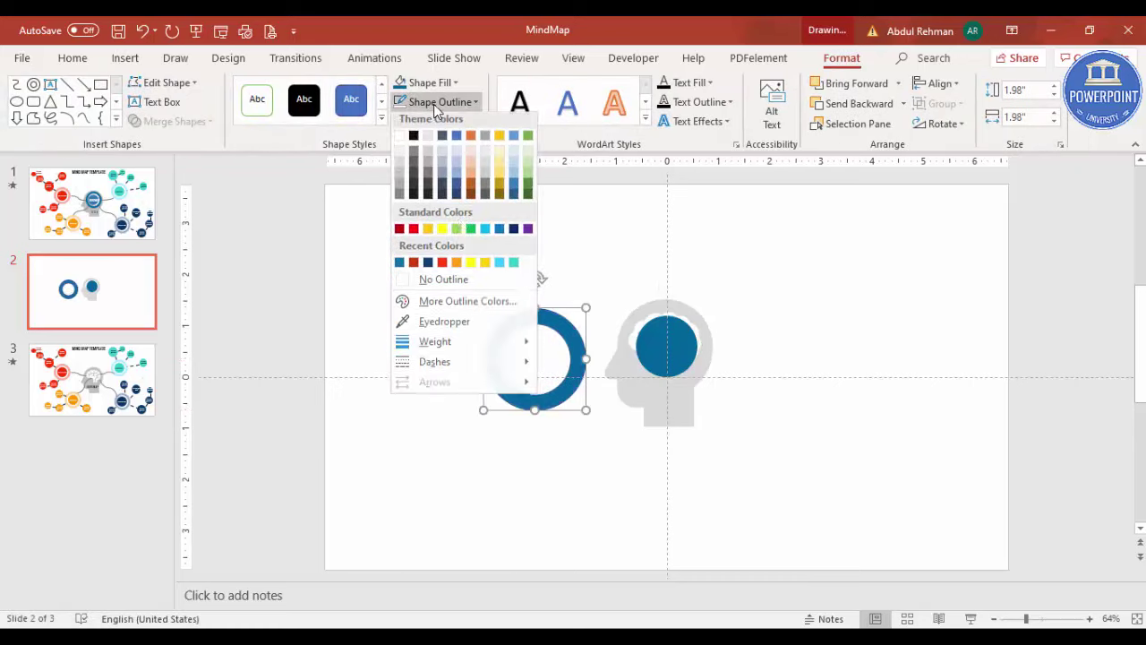
click(444, 283)
drag(583, 346, 705, 328)
click(685, 419)
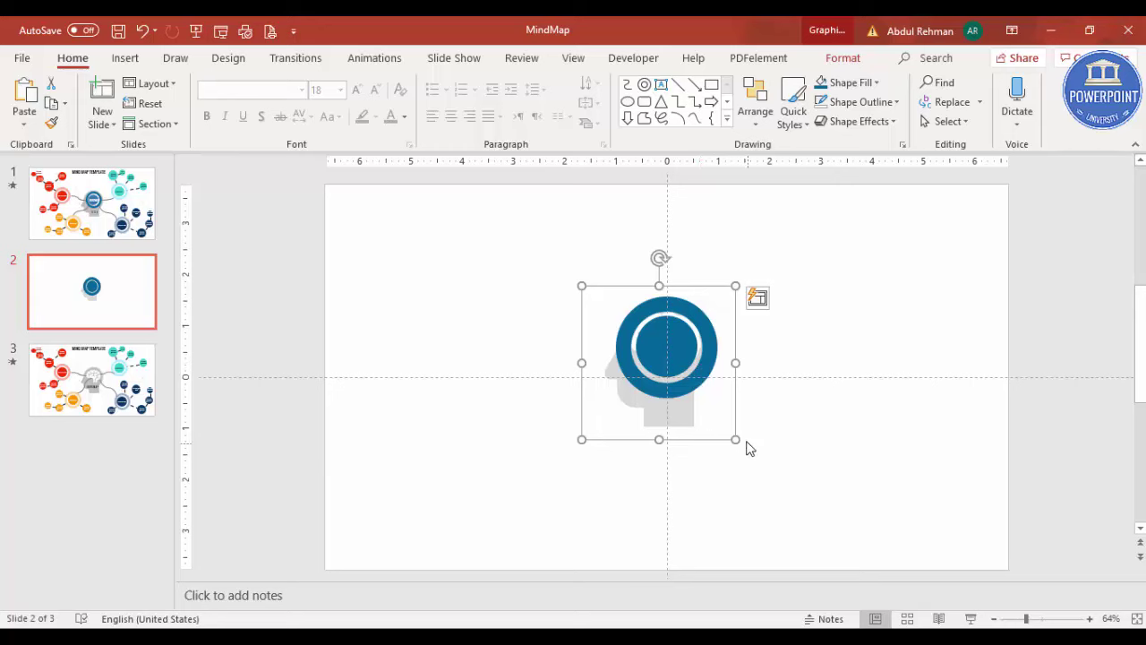
drag(735, 439, 765, 468)
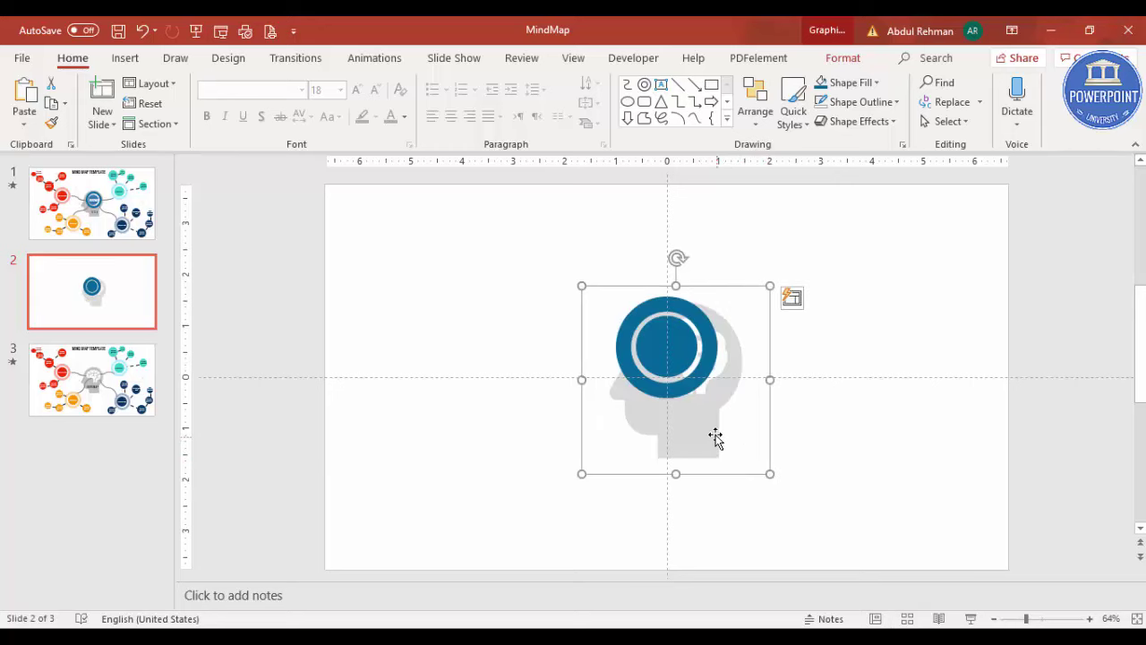
- Nudge the head graphic slightly to the left
key(Escape)
drag(704, 418, 696, 417)
click(808, 343)
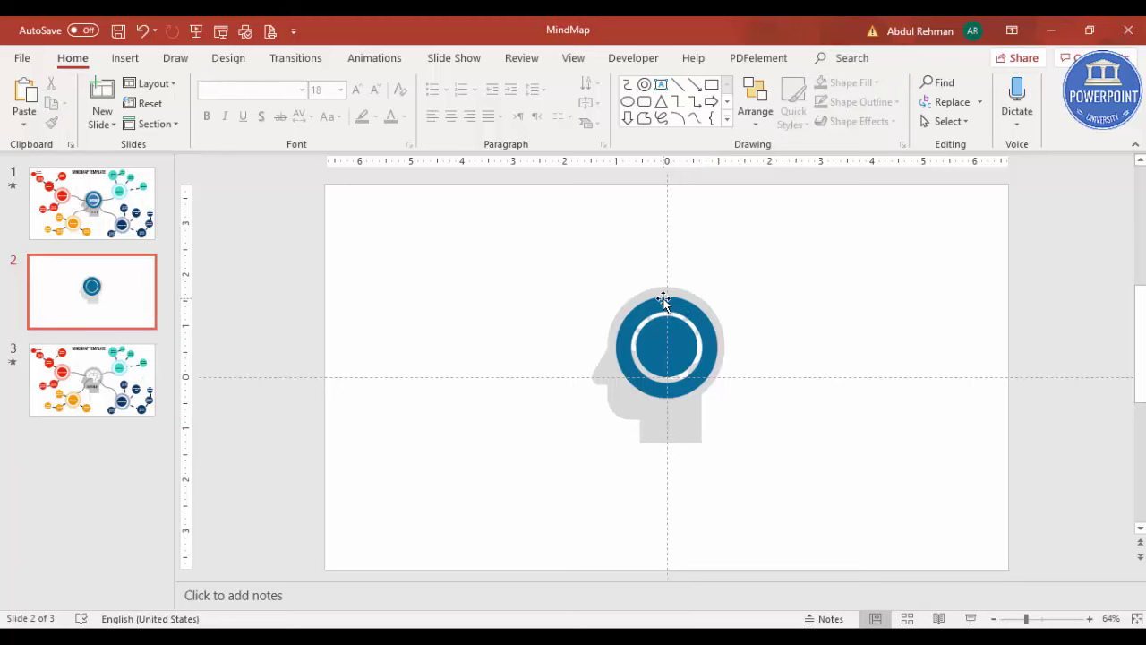
- Set the outer ring's transparency to 46% in Format Shape
click(656, 301)
right_click(656, 302)
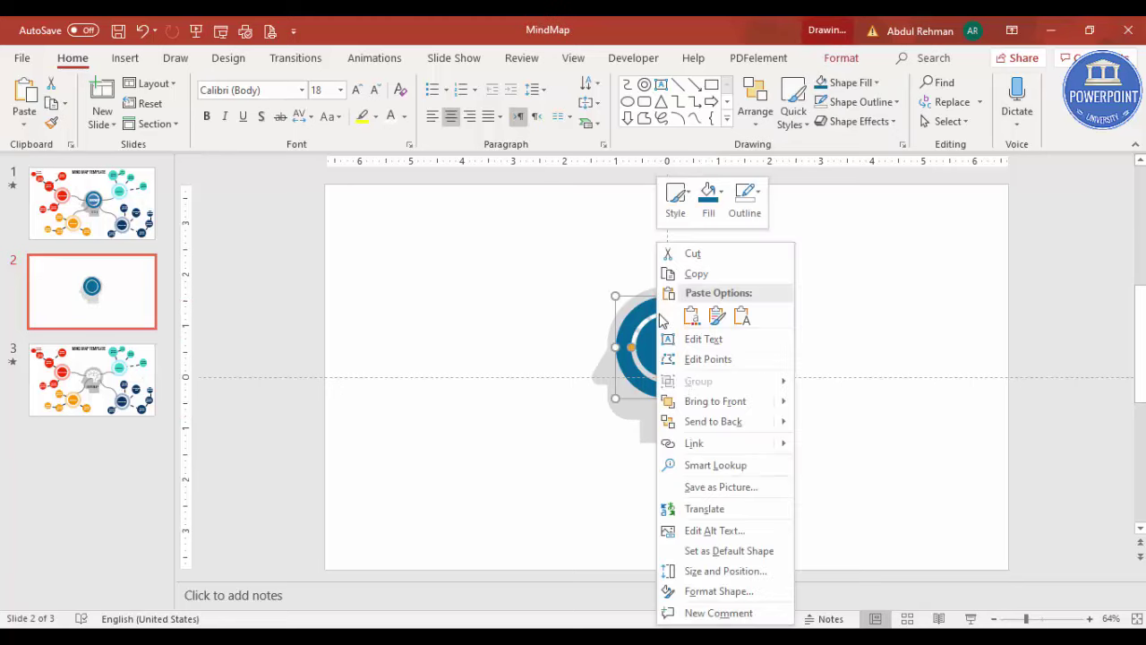
click(690, 591)
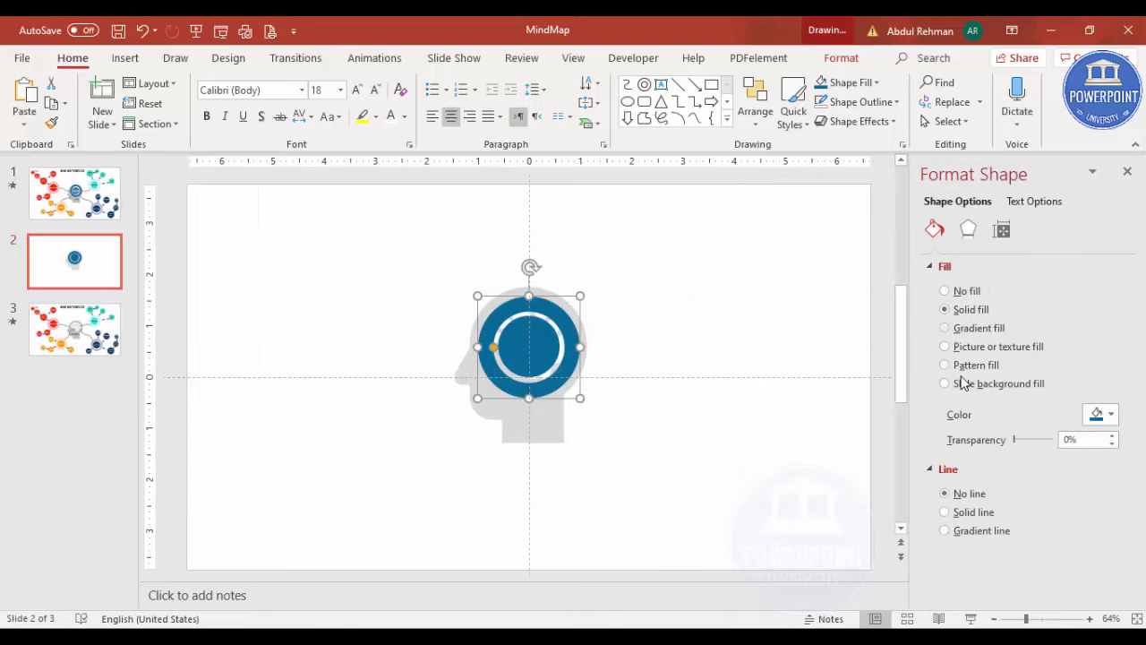
drag(1024, 440, 1032, 441)
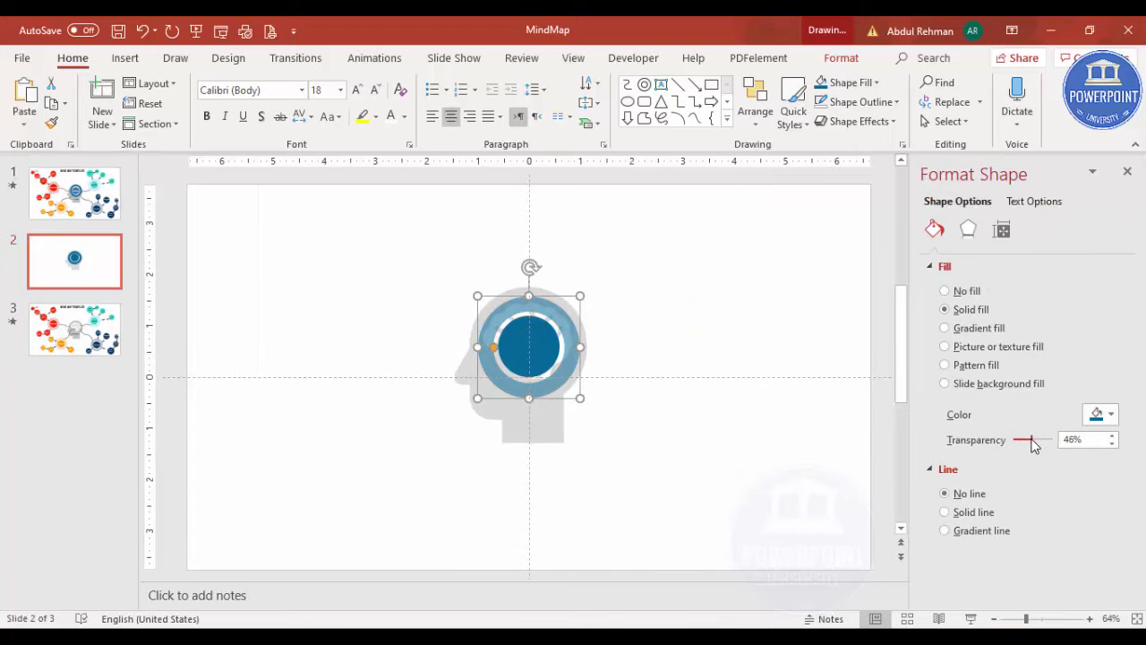
- Group the ring with the inner circle, keeping the group on the head
shift+click(545, 342)
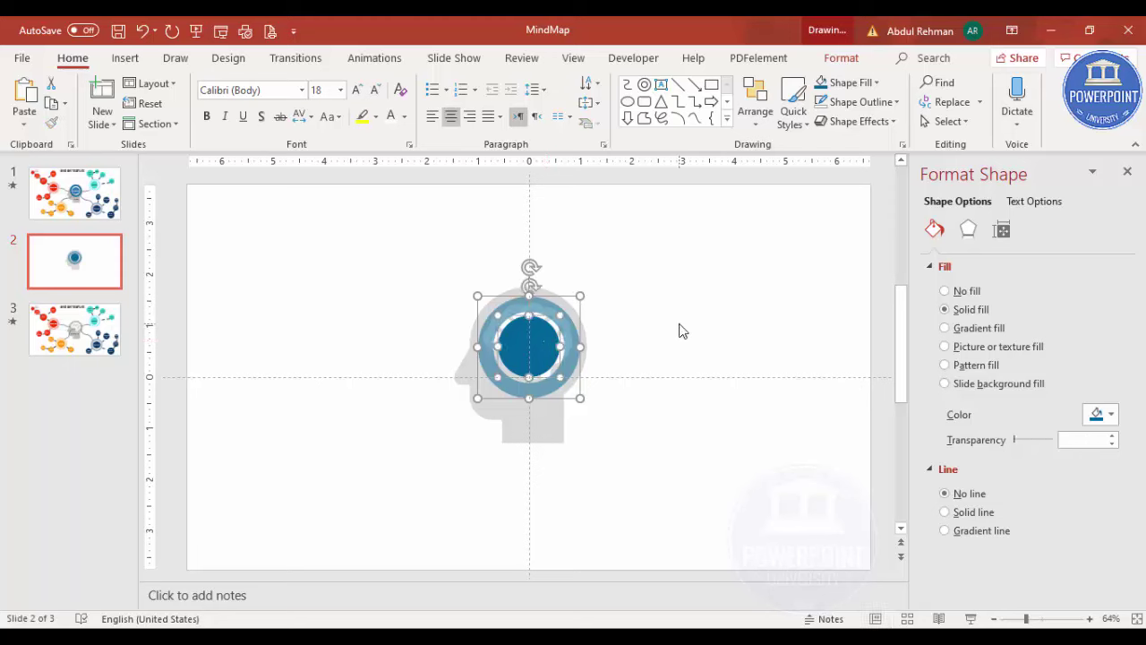
key(ctrl+g)
drag(577, 324, 643, 312)
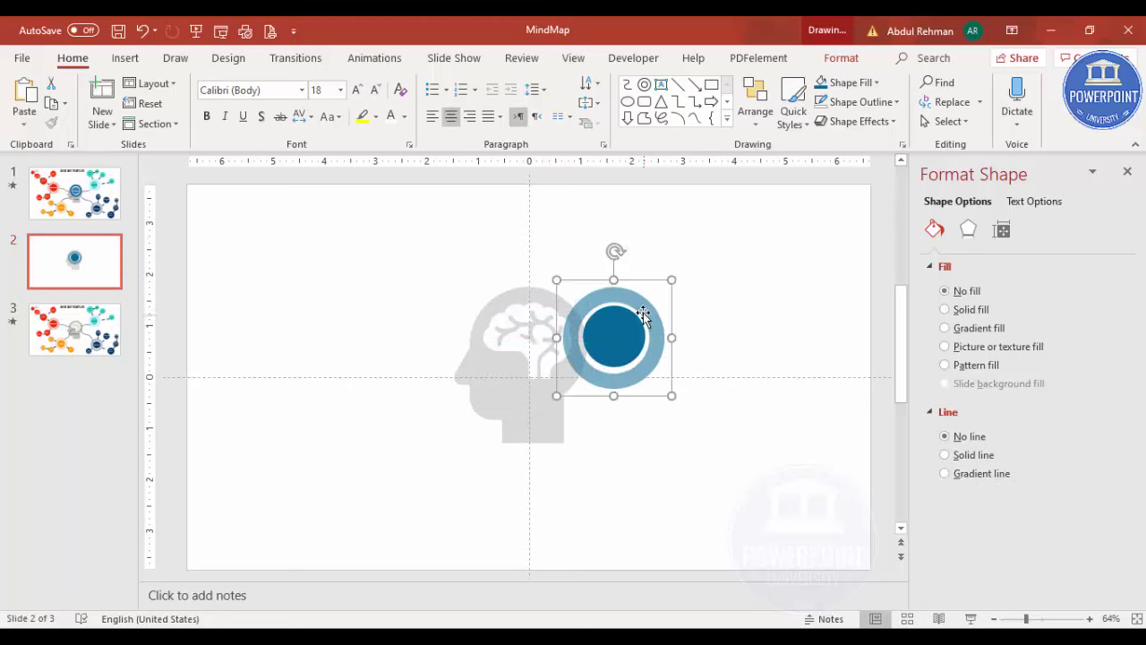
key(ctrl+z)
click(660, 309)
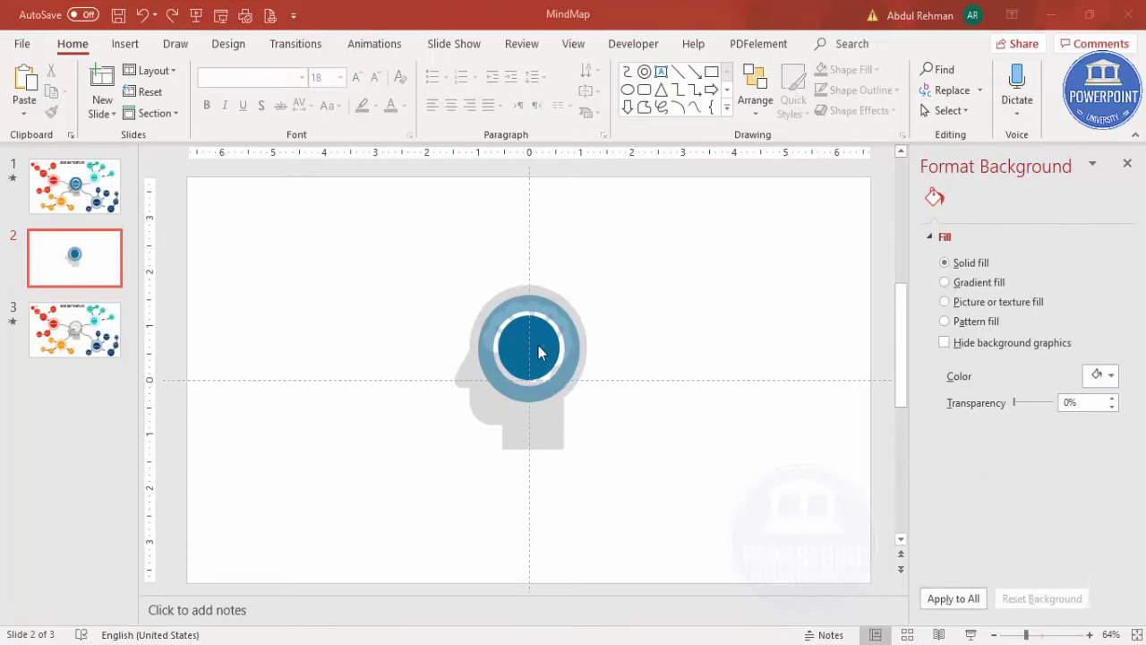
click(125, 44)
- Add a text box reading 'MIND MAP' and move it onto the blue circle
click(658, 99)
drag(645, 257, 731, 296)
text(MIND MAP)
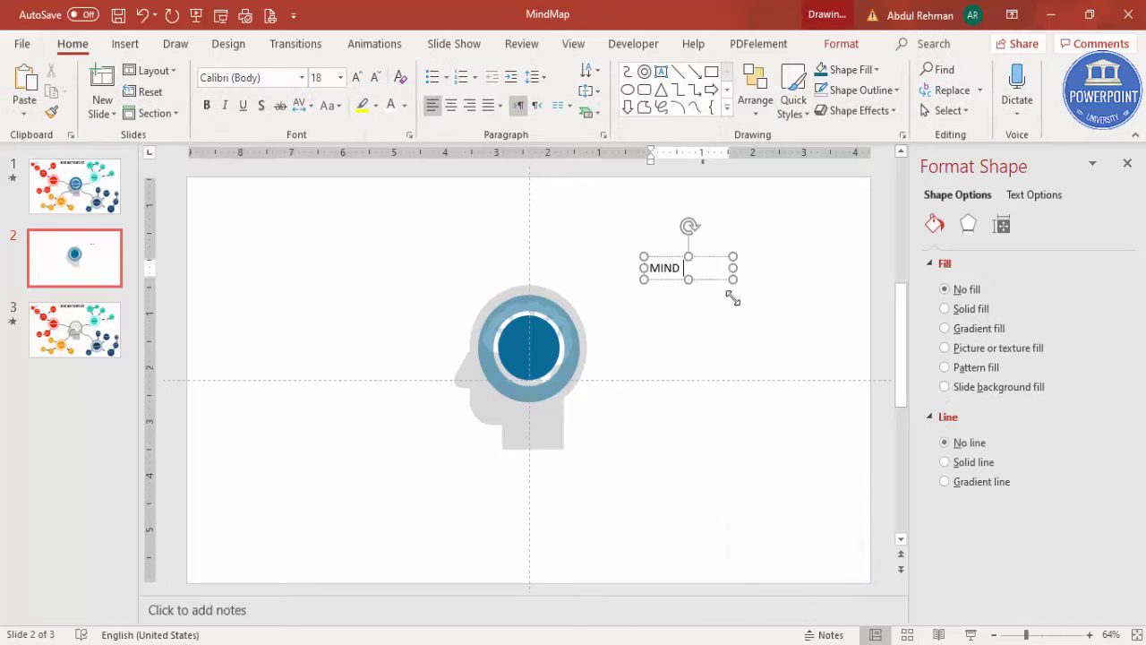
click(697, 254)
drag(722, 259, 568, 341)
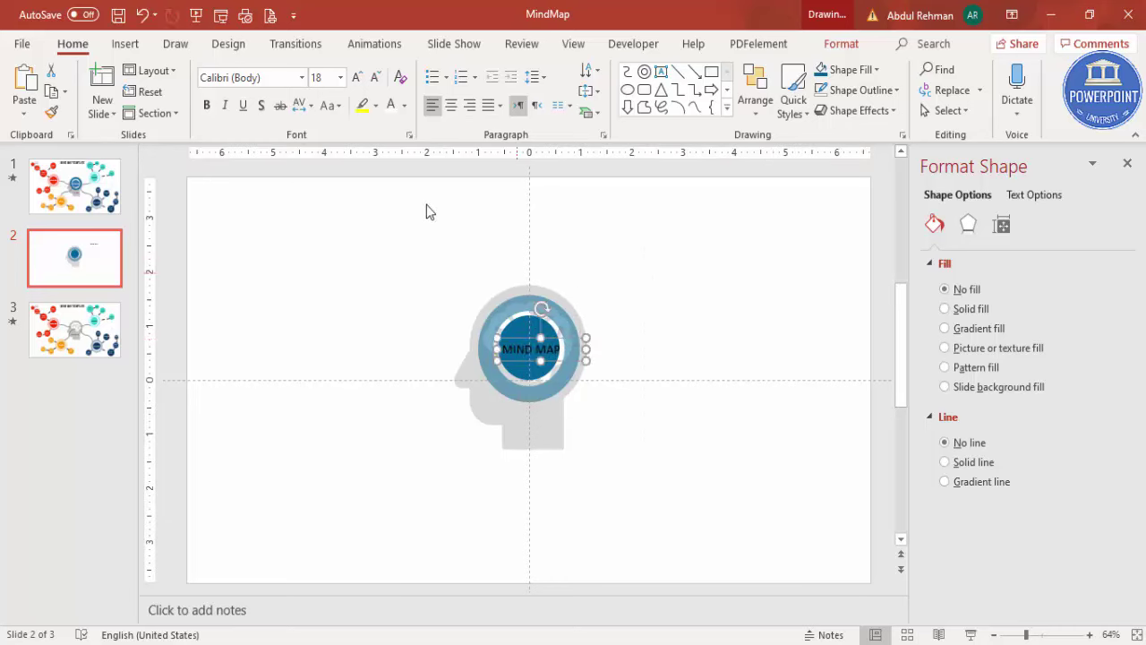
- Make the label white 16 pt Oswald, centre-aligned in the circle, and hide the guides
click(390, 105)
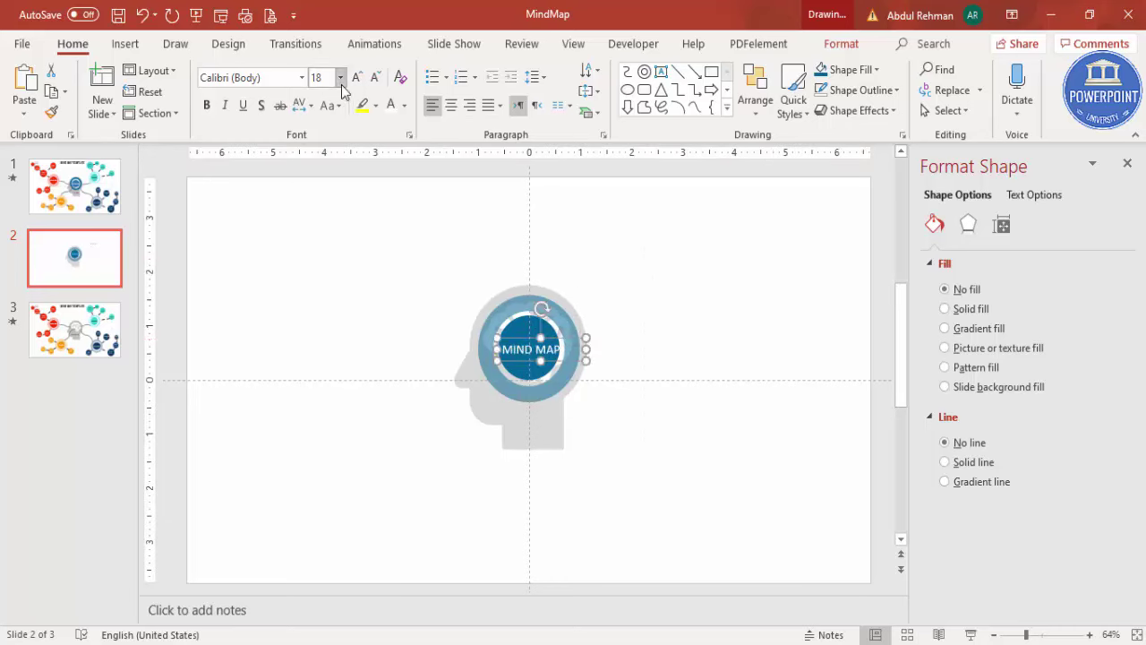
click(376, 78)
click(270, 77)
text(Oswald)
key(Return)
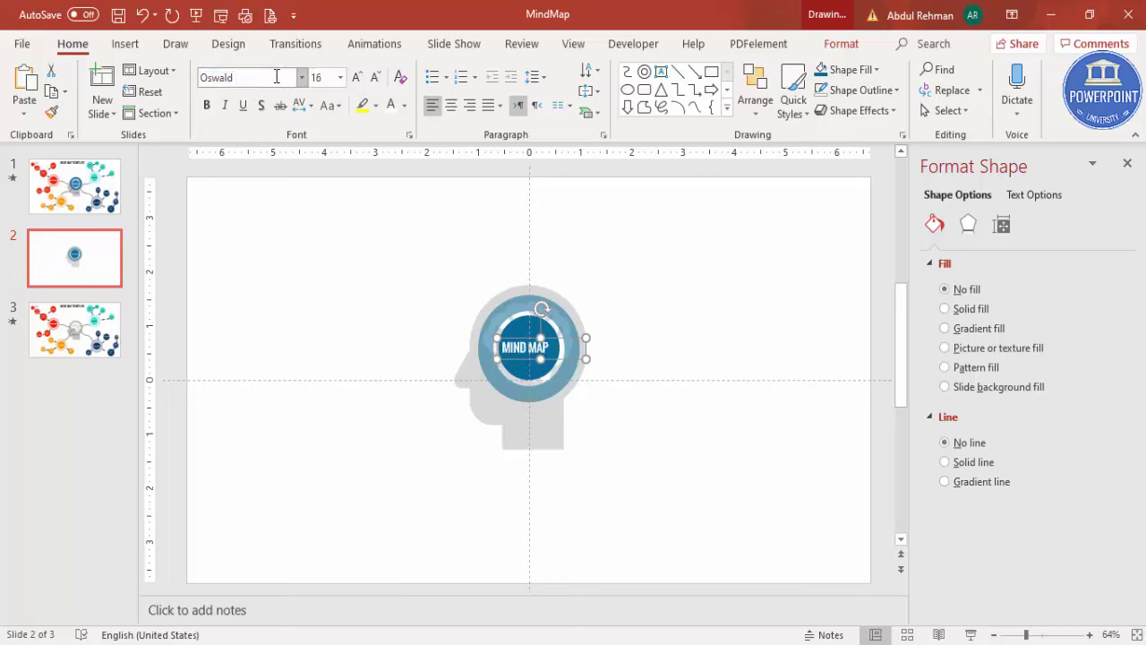
click(451, 104)
drag(577, 340, 562, 336)
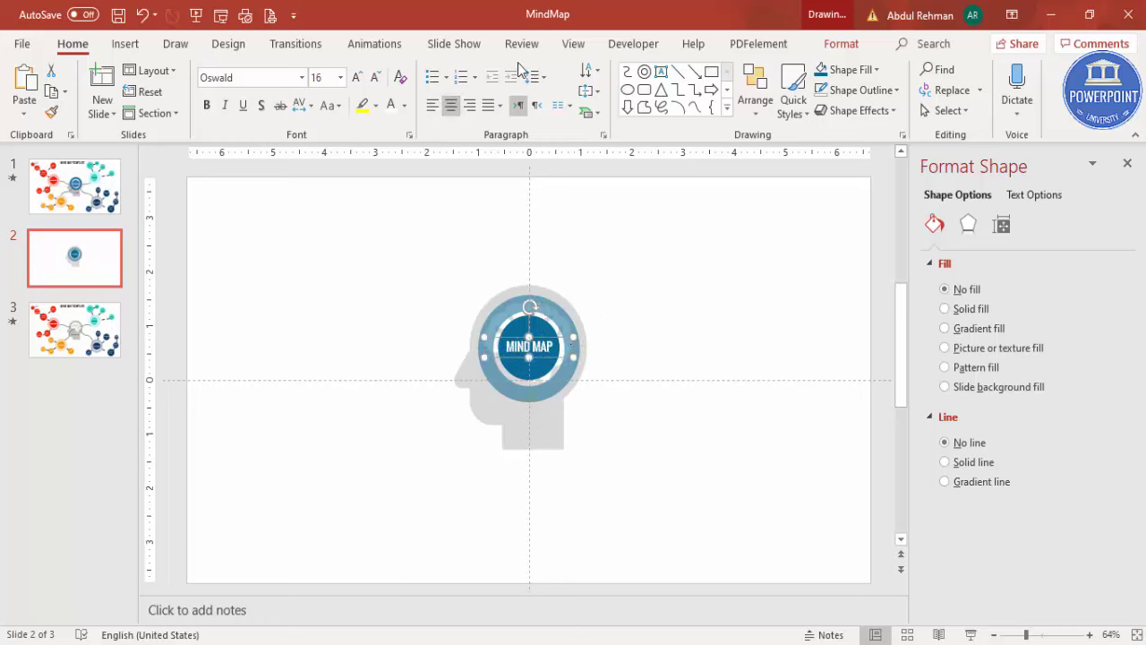
click(573, 43)
click(342, 110)
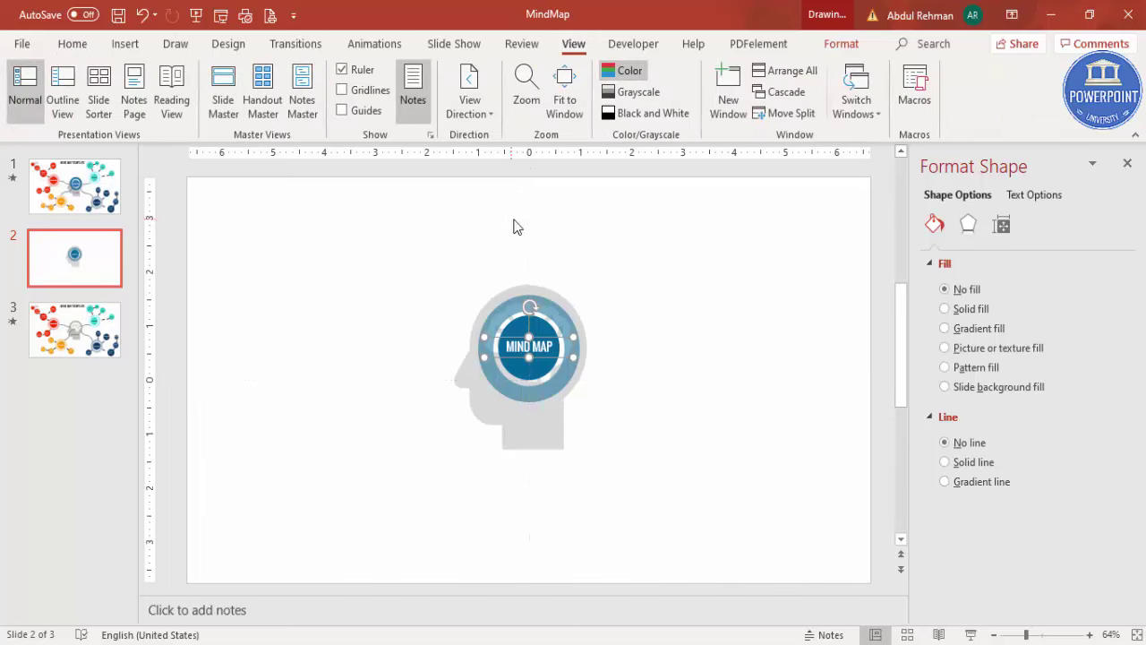
- Place a smaller copy of the circle group at the upper right of the head
click(649, 303)
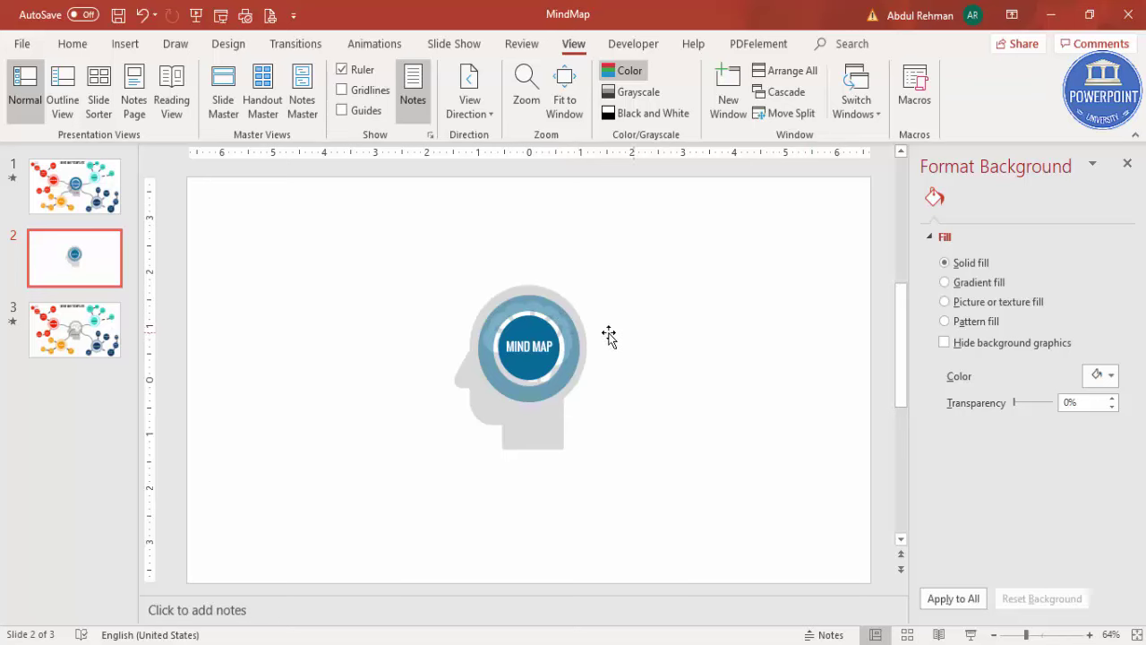
click(546, 311)
drag(546, 309, 681, 254)
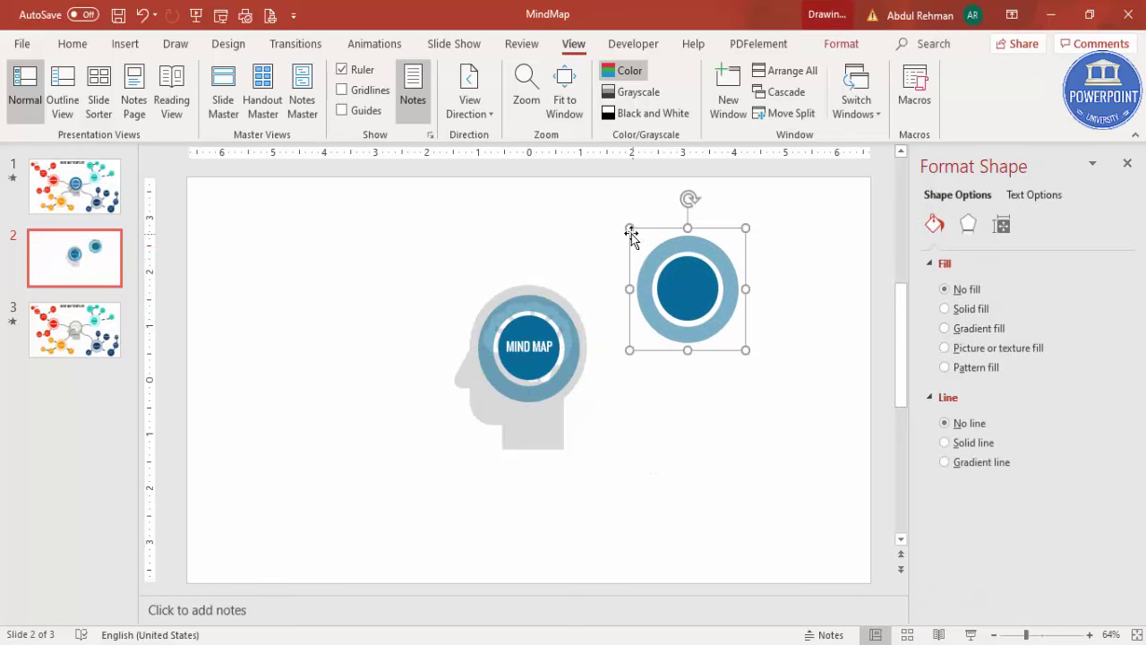
drag(630, 227, 647, 243)
- Fill the copy's inner circle solid red and its ring salmon, then copy the MIND MAP label onto it
click(690, 265)
click(945, 308)
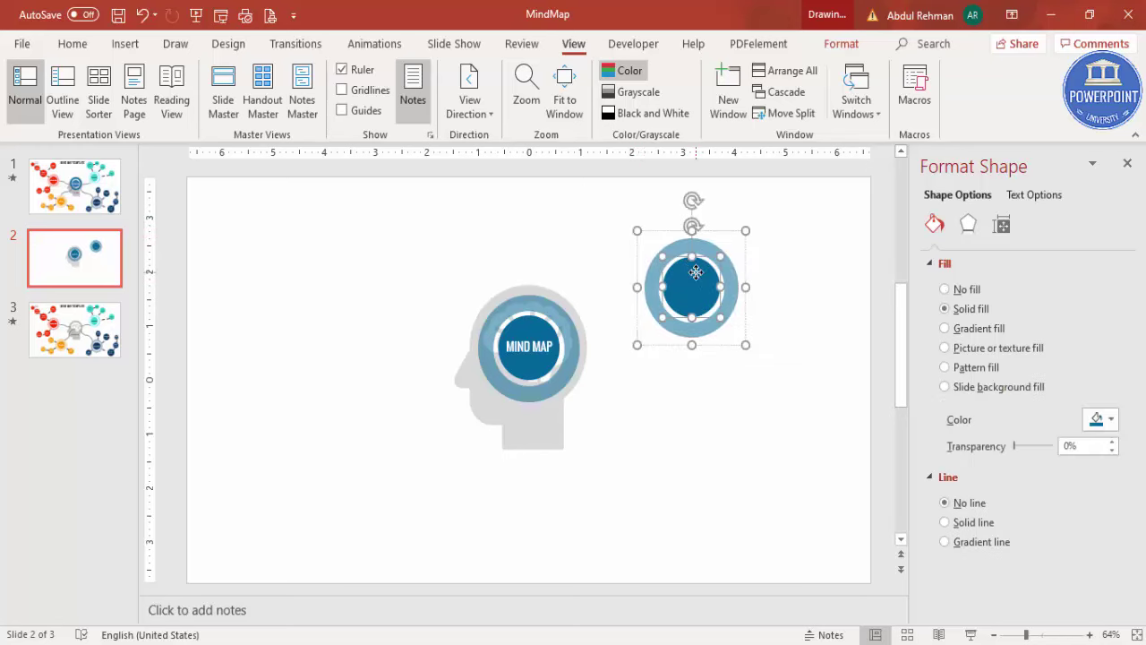
click(1111, 419)
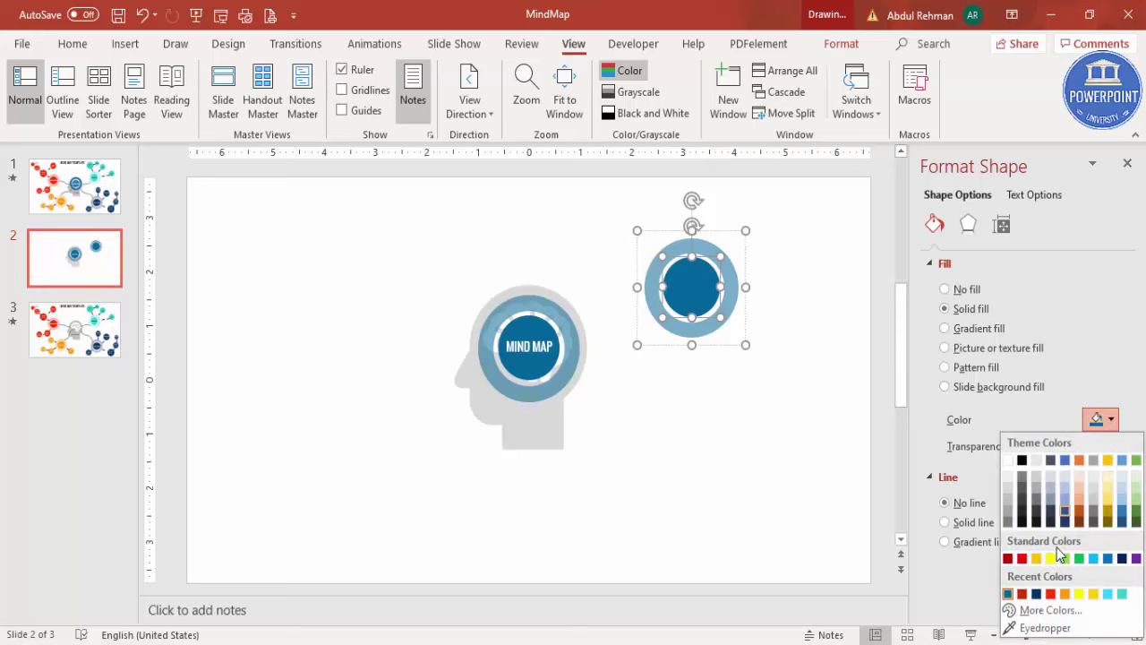
click(1022, 593)
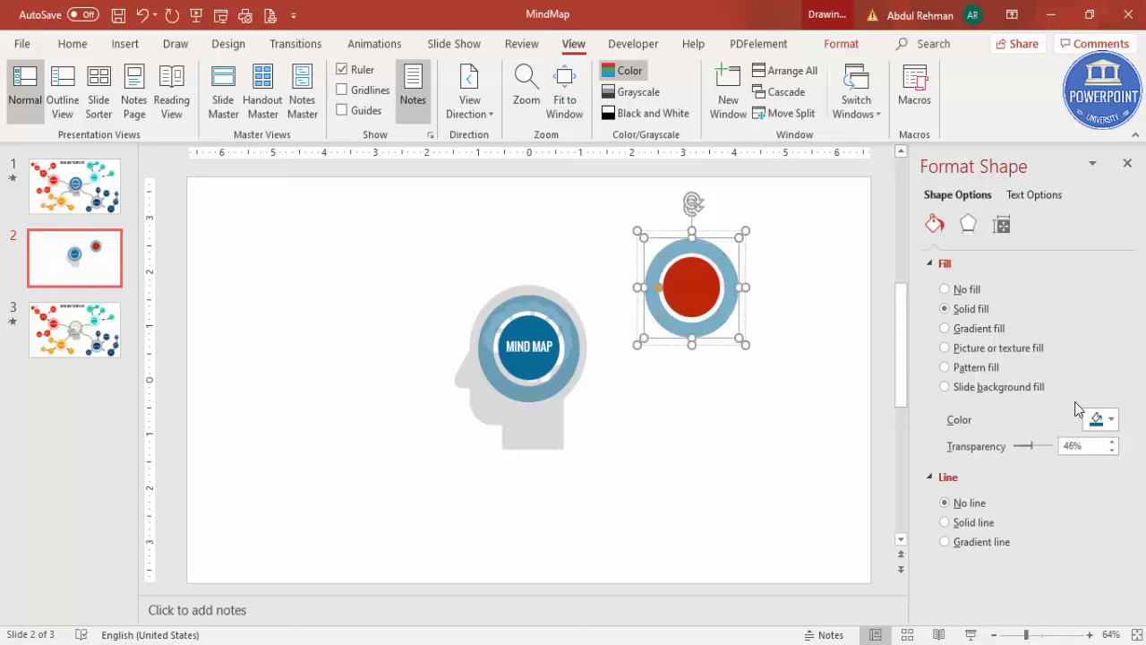
click(1099, 421)
click(1003, 591)
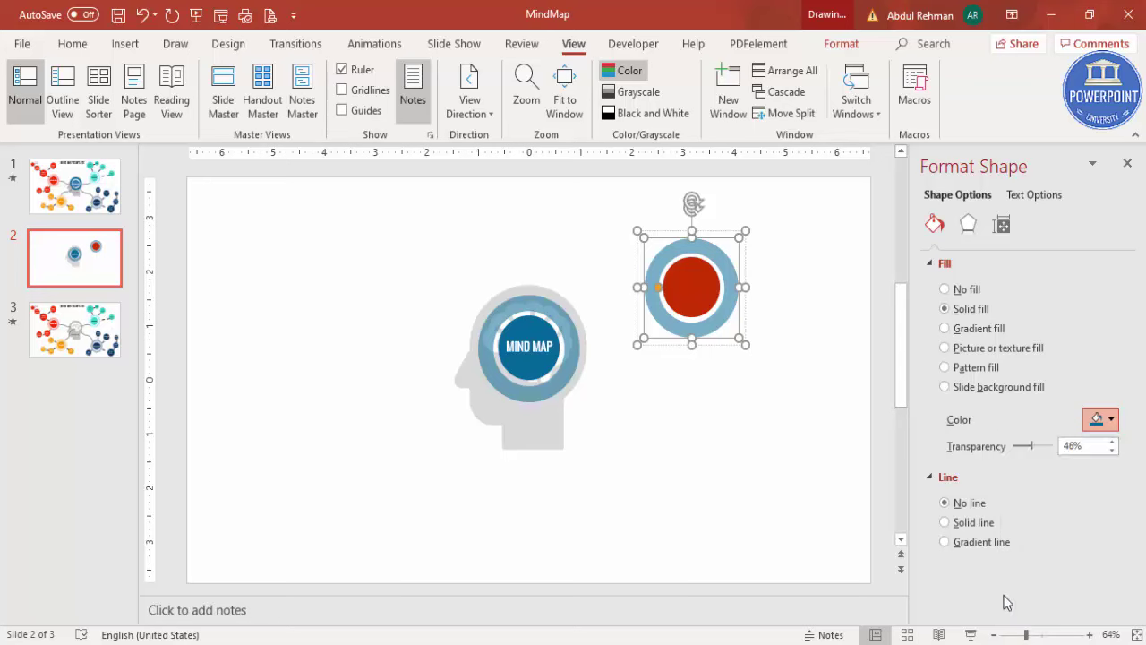
click(683, 447)
click(534, 337)
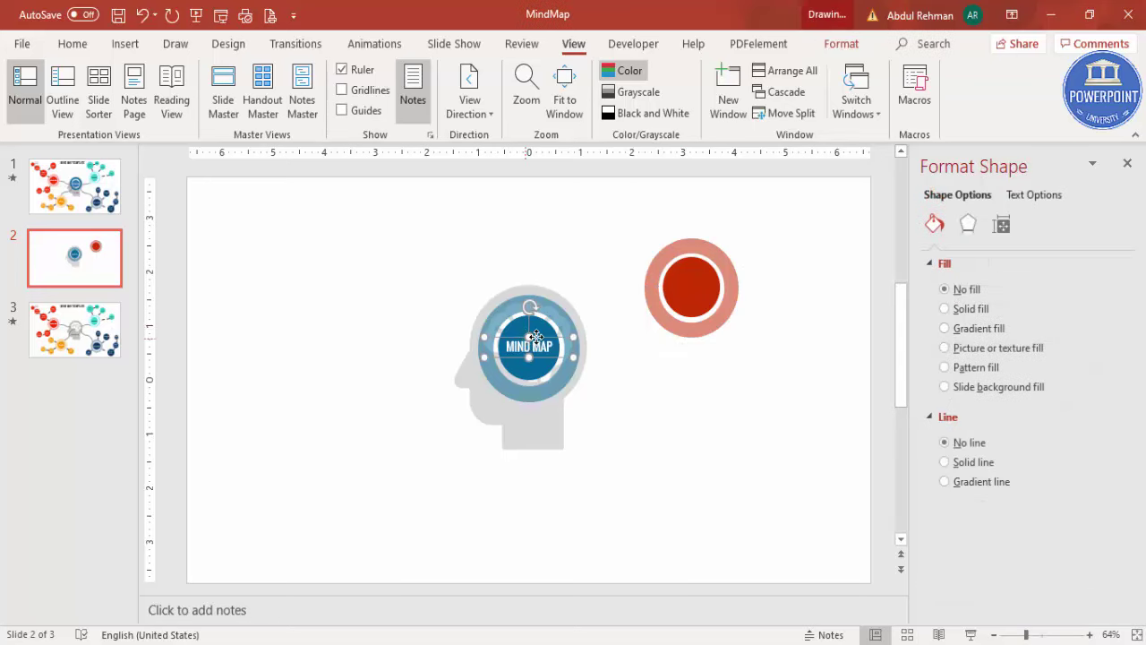
drag(534, 337, 719, 285)
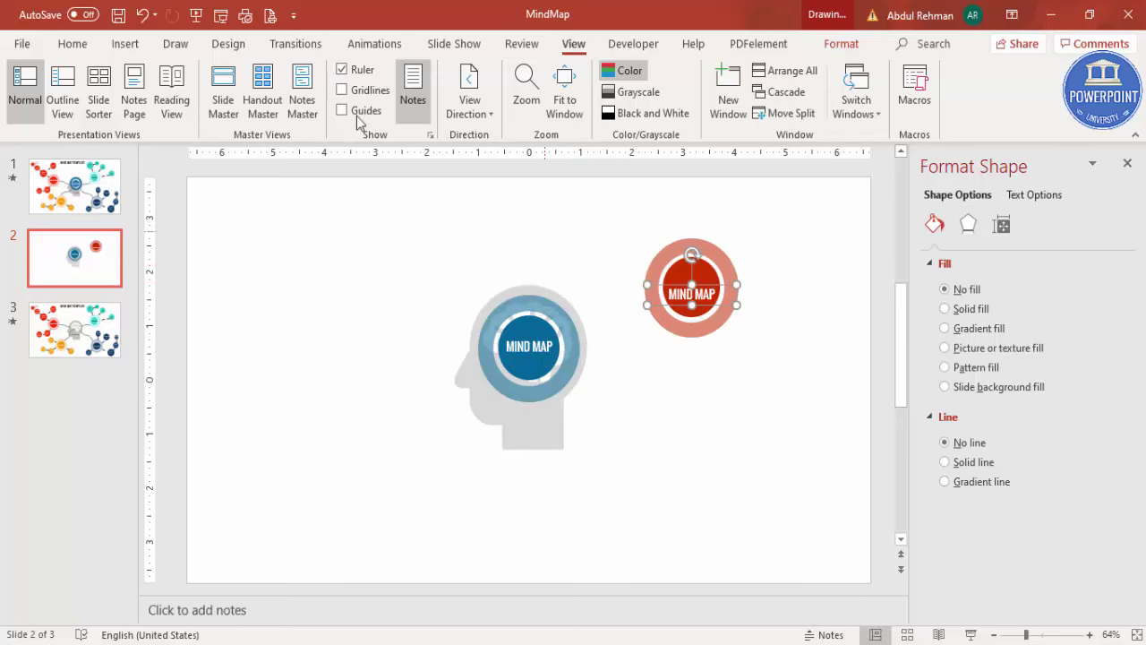
- Shrink the copied label to 12 pt and change its text to FIRST IDEA
click(72, 44)
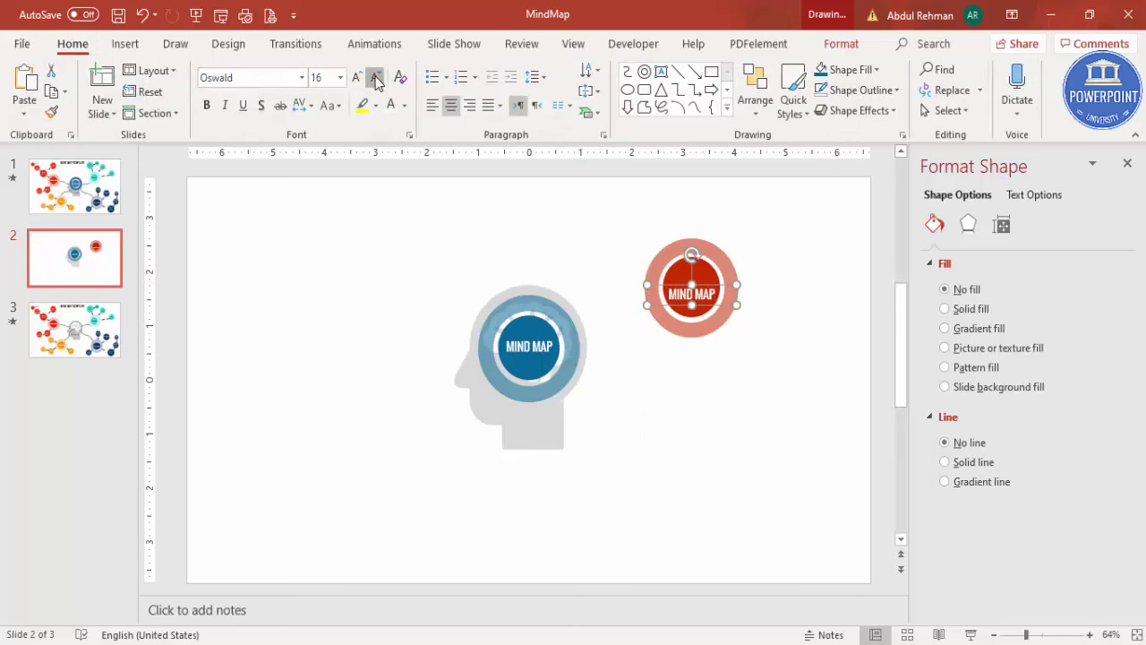
click(376, 77)
click(376, 78)
drag(676, 294, 714, 294)
key(Delete)
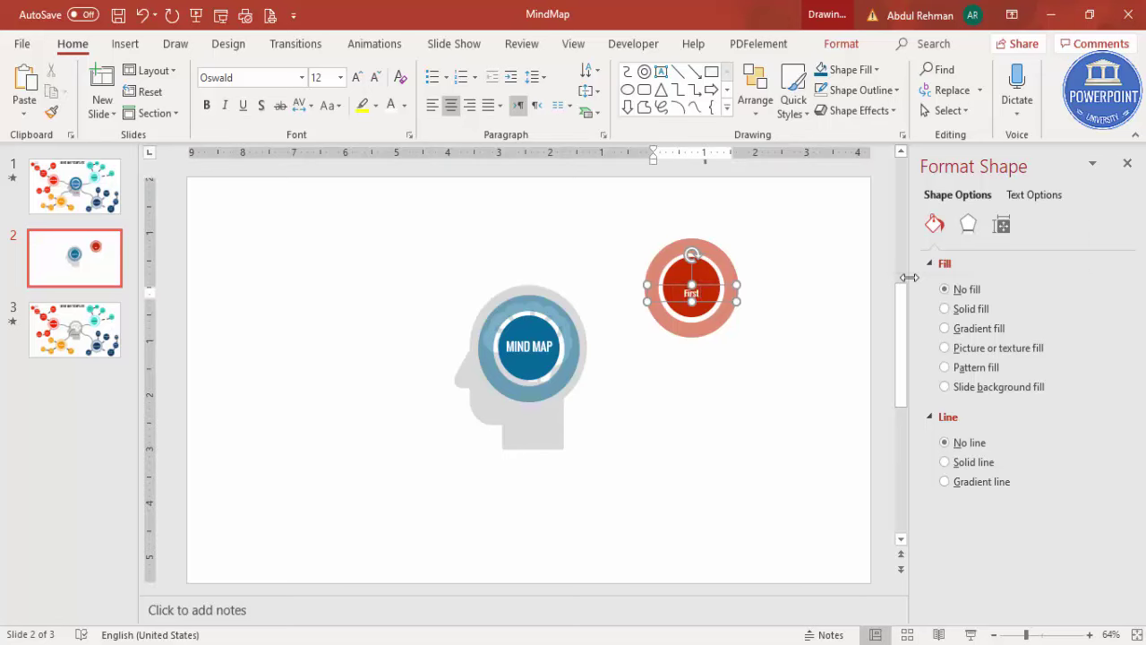
text(First Ide)
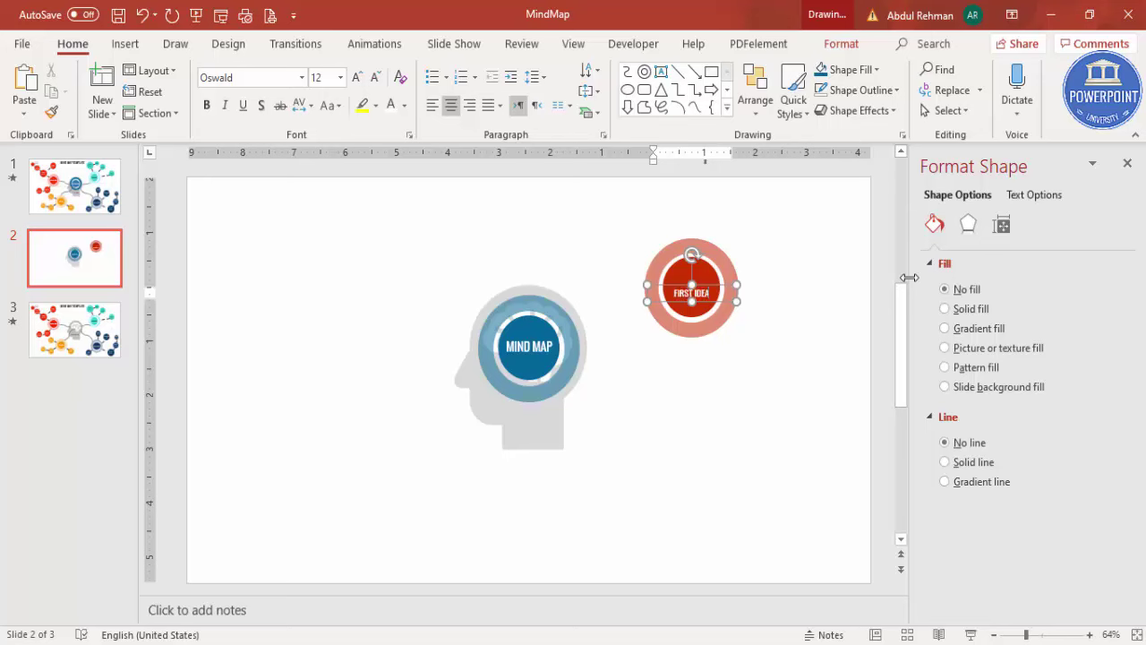
- Nudge the FIRST IDEA label up to centre it, then select the whole red circle
drag(723, 285, 725, 278)
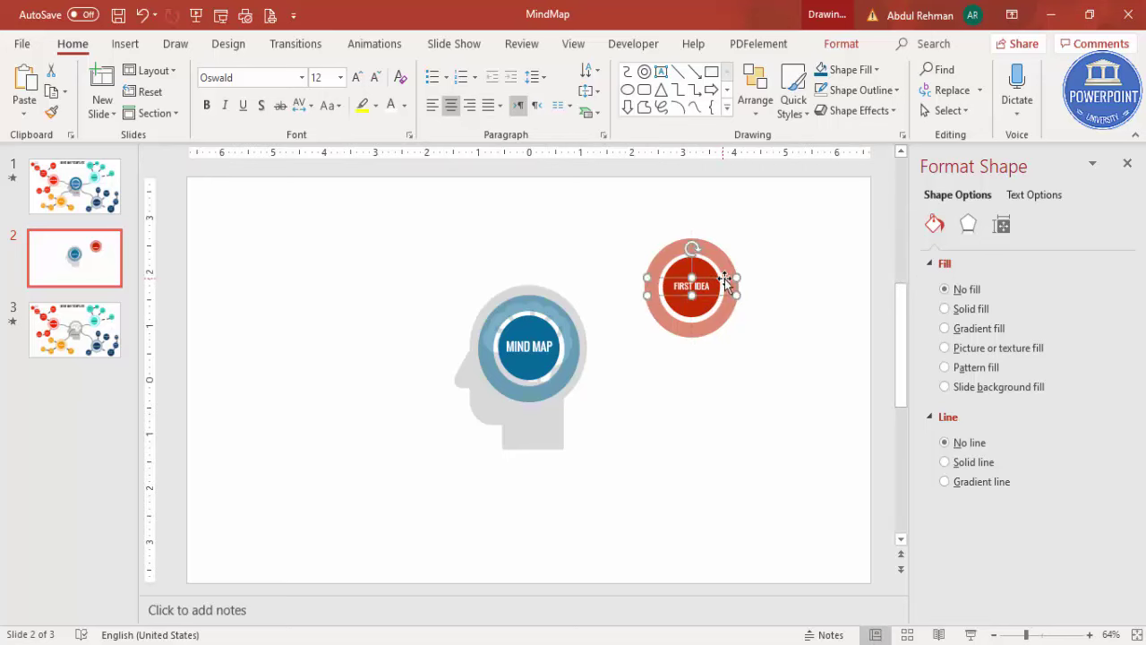
click(786, 264)
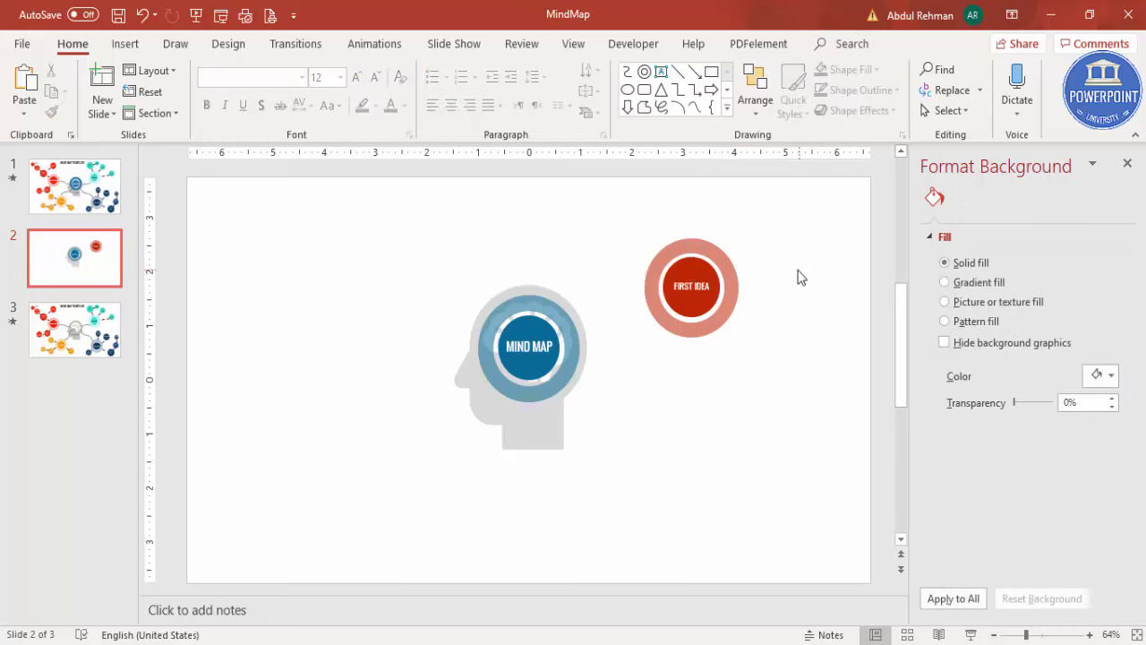
drag(598, 215, 752, 342)
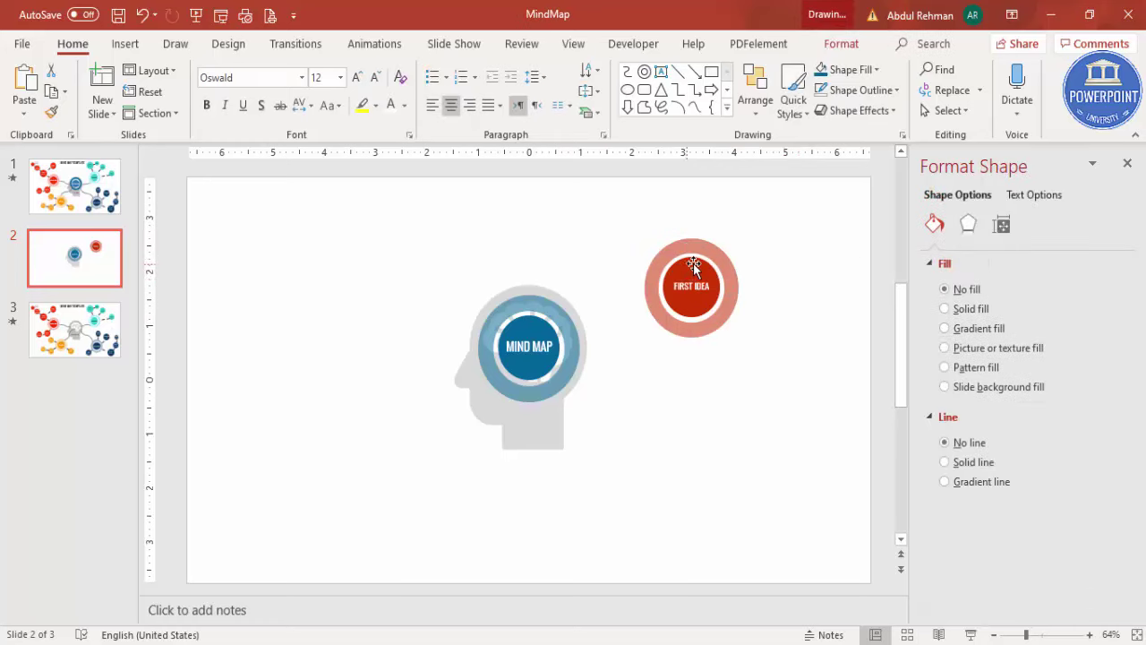